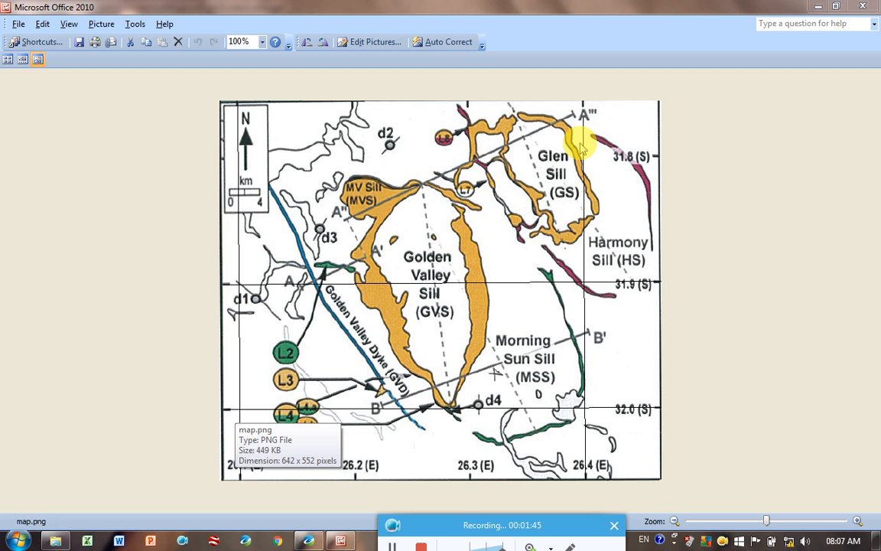
# Close the map picture preview, switch to Oasis montaj and choose map.png from the Desktop as the image to place on a map
pyautogui.click(863, 7)
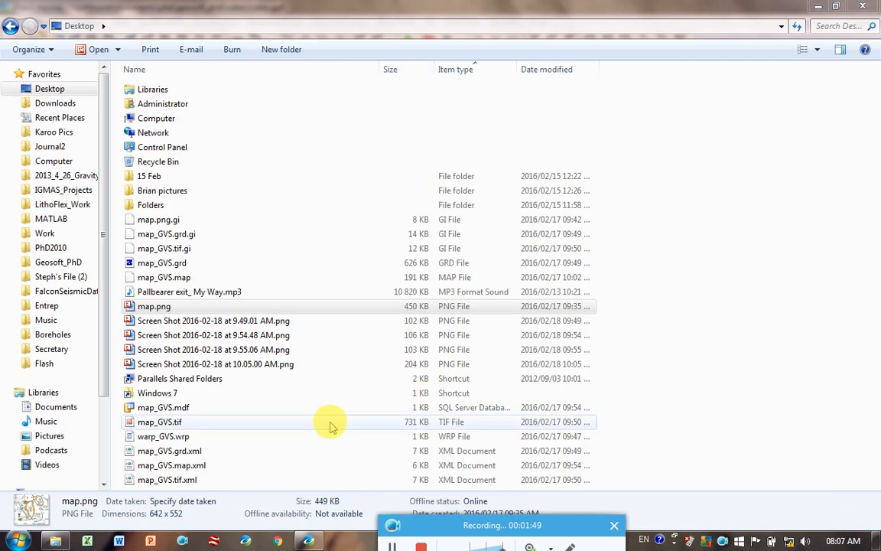
pyautogui.click(310, 543)
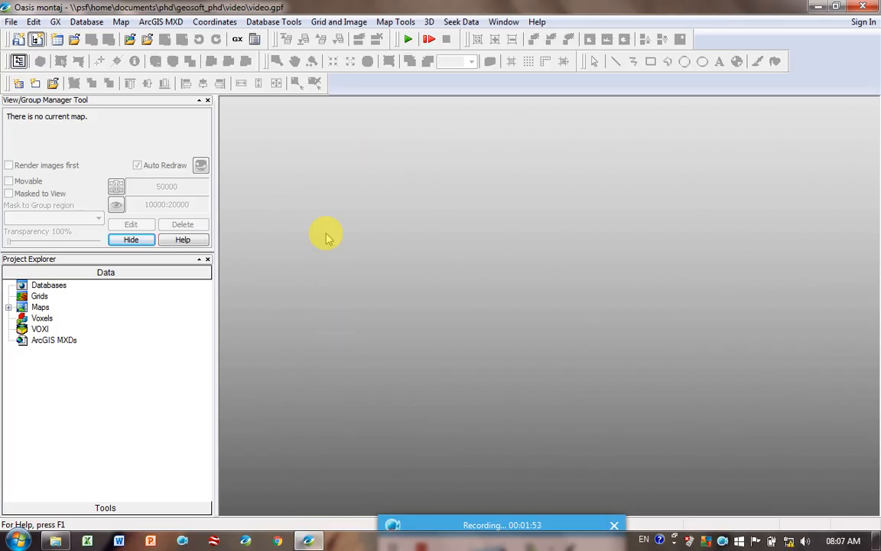
pyautogui.click(344, 22)
pyautogui.moveTo(351, 58)
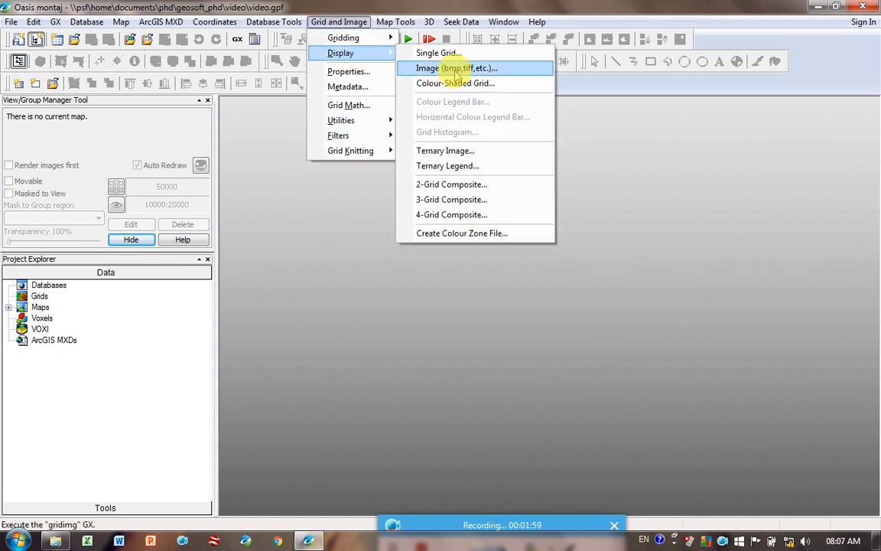
pyautogui.click(457, 69)
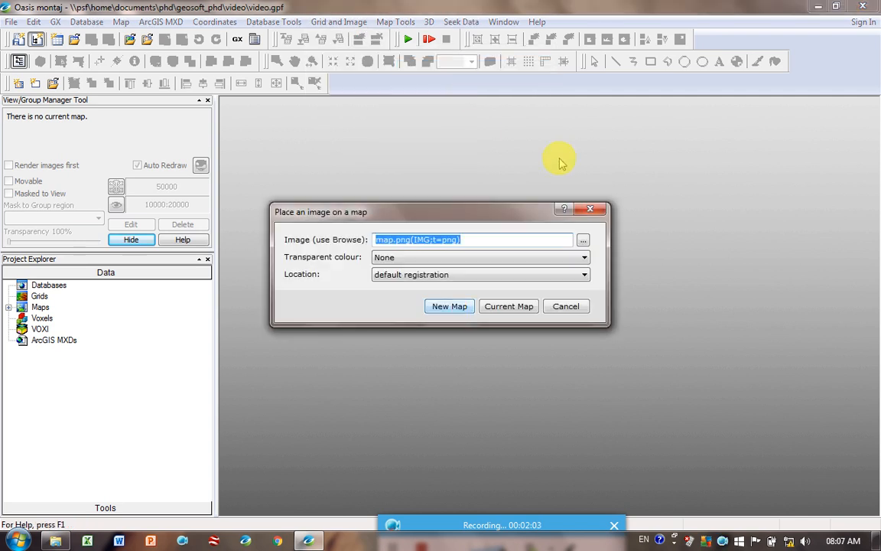
pyautogui.click(583, 241)
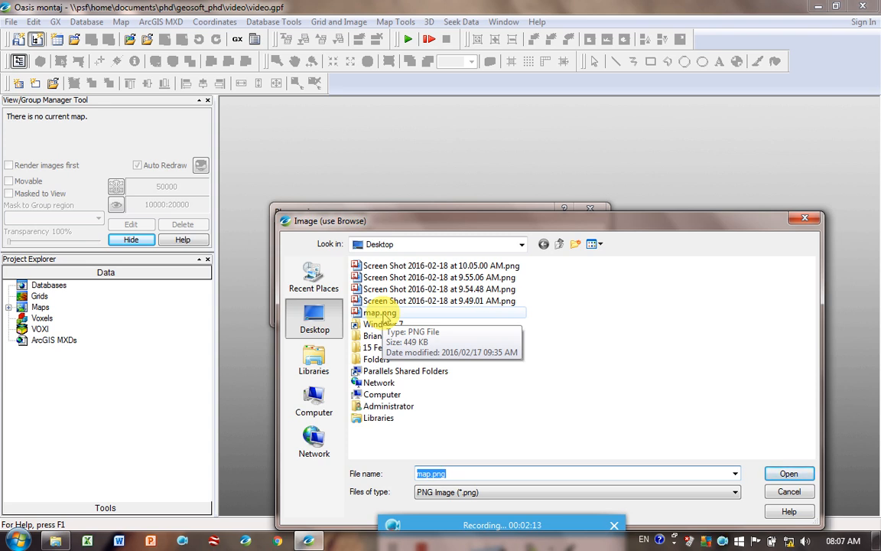
pyautogui.doubleClick(383, 314)
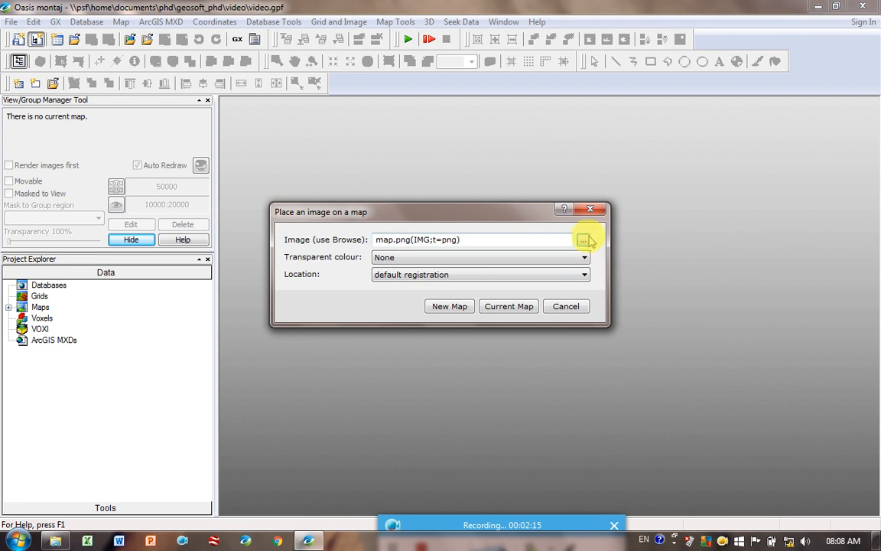
# Review the supported image file formats, trying Geosoft color (*.GRD), and reselect map.png as a PNG image
pyautogui.click(584, 240)
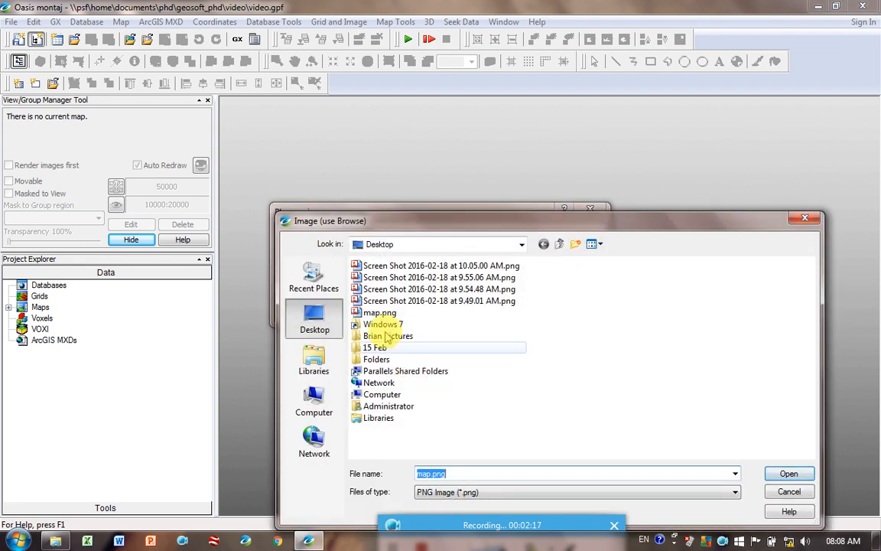
pyautogui.click(467, 494)
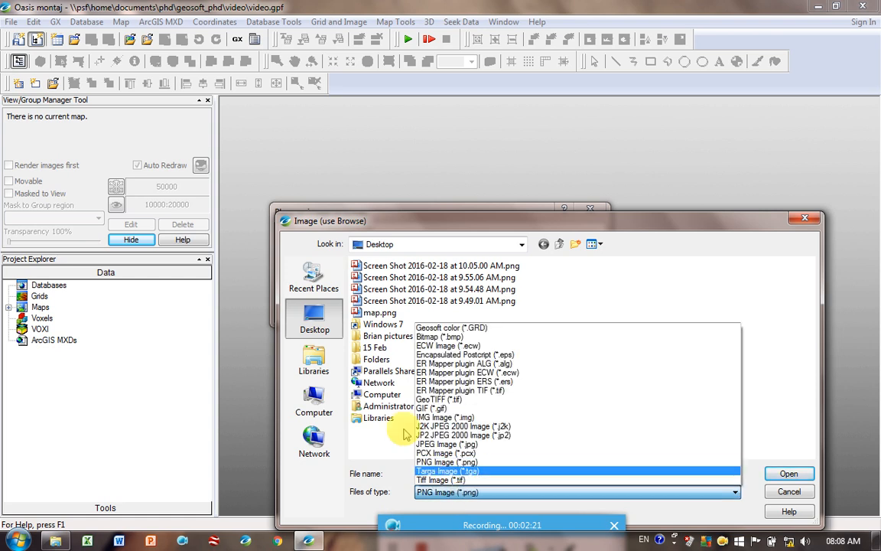
pyautogui.click(459, 321)
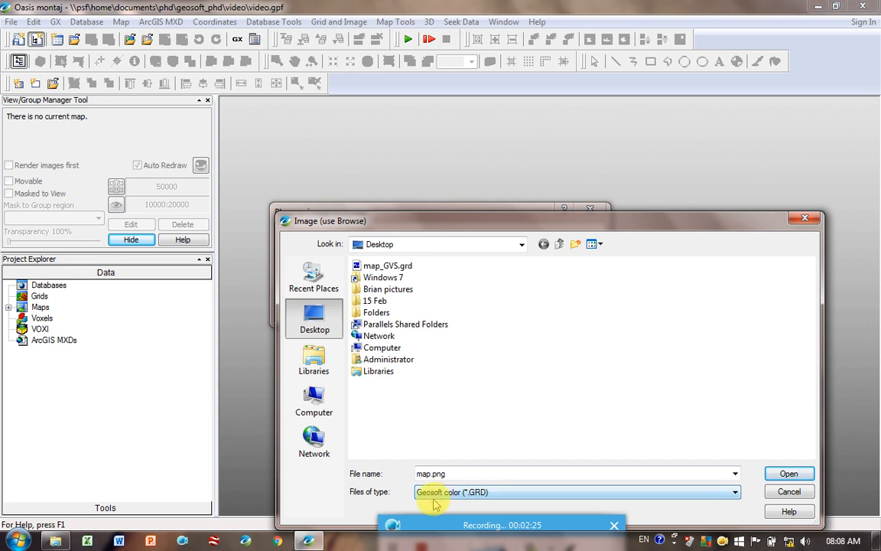
pyautogui.click(473, 399)
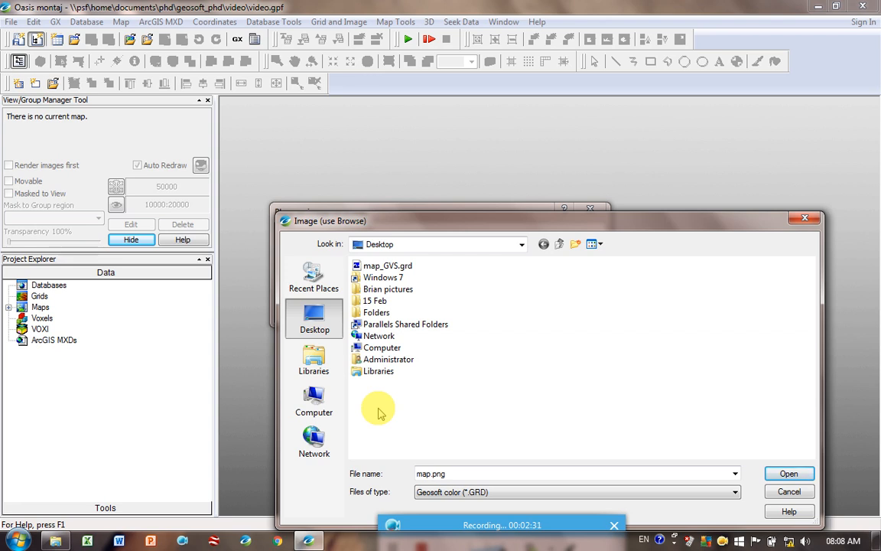
pyautogui.click(429, 493)
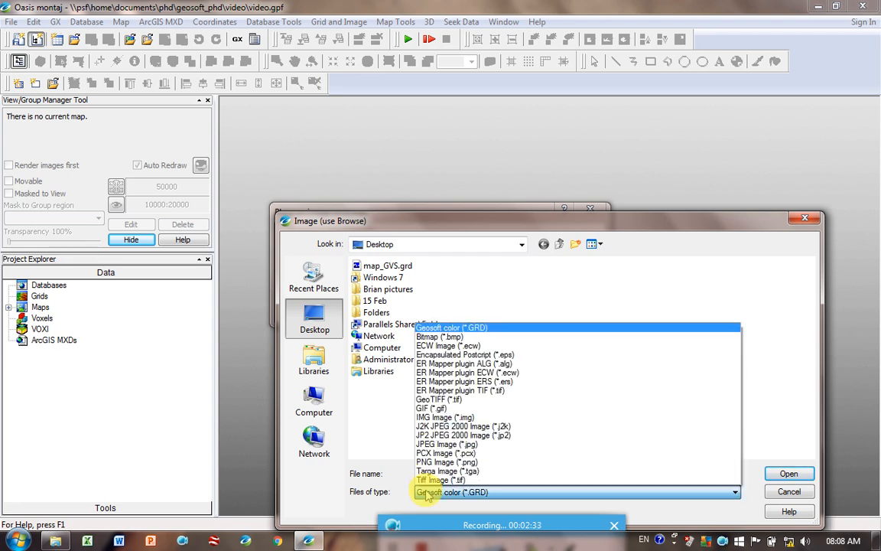
pyautogui.click(469, 464)
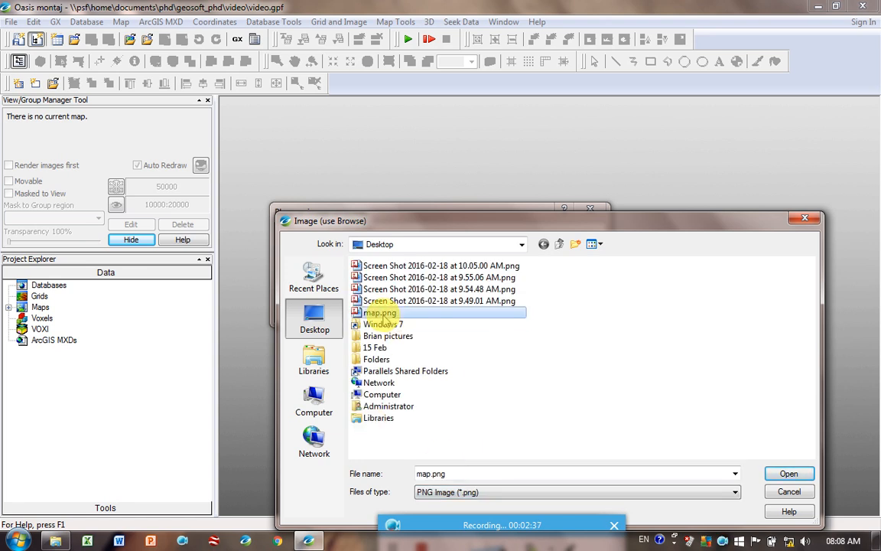
pyautogui.click(789, 473)
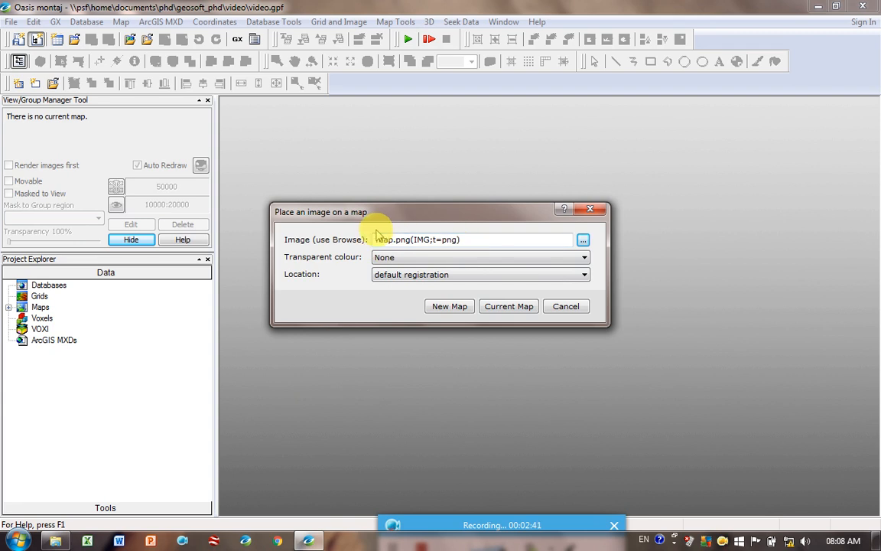
# Place the image on a new map with default registration, overwriting the existing map.map
pyautogui.click(390, 275)
pyautogui.click(388, 287)
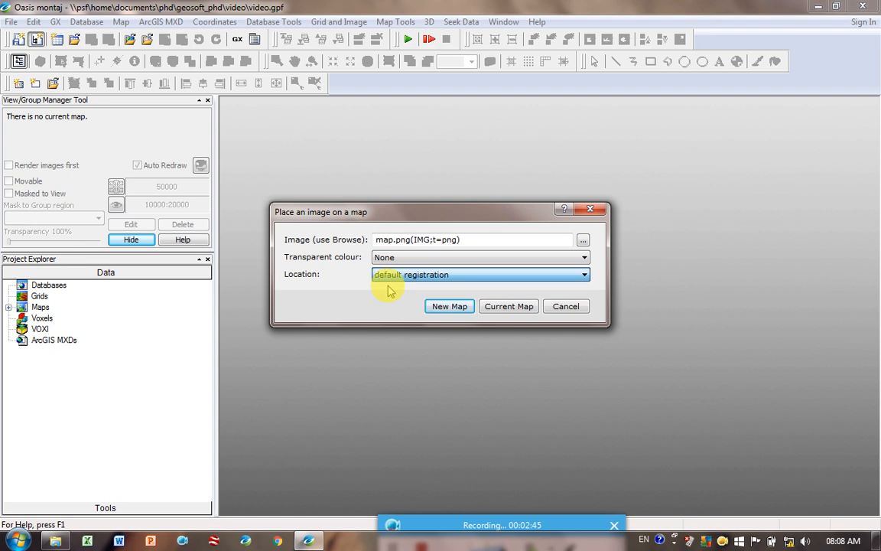
pyautogui.click(458, 307)
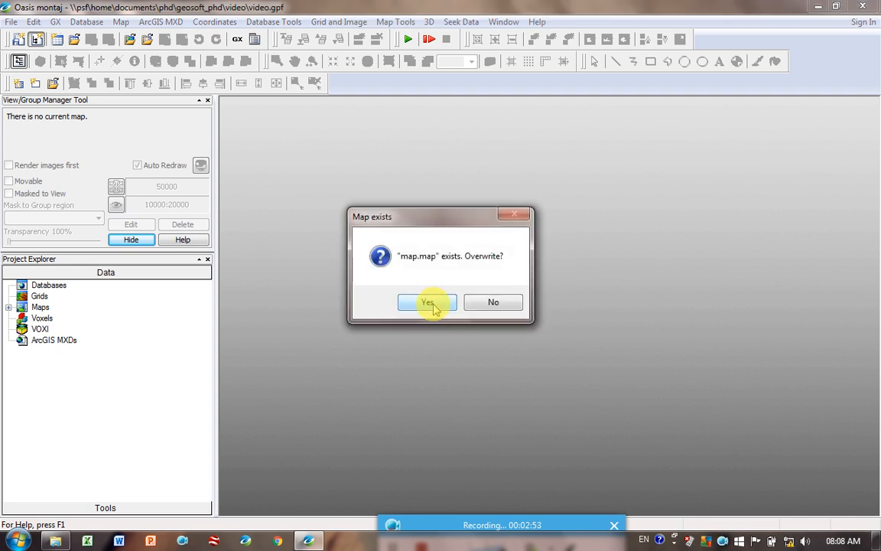
pyautogui.click(427, 303)
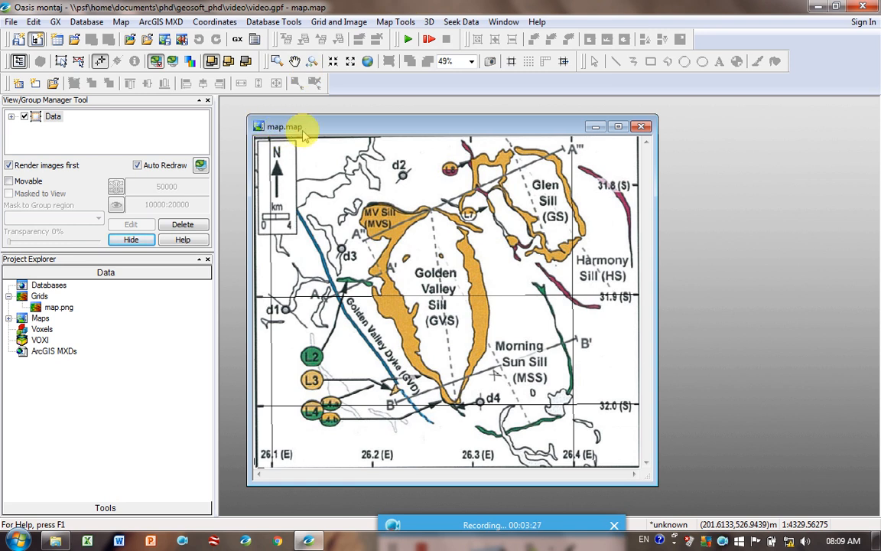
# Close map.map with its changes saved and open the map.png grid from the project's data
pyautogui.click(642, 127)
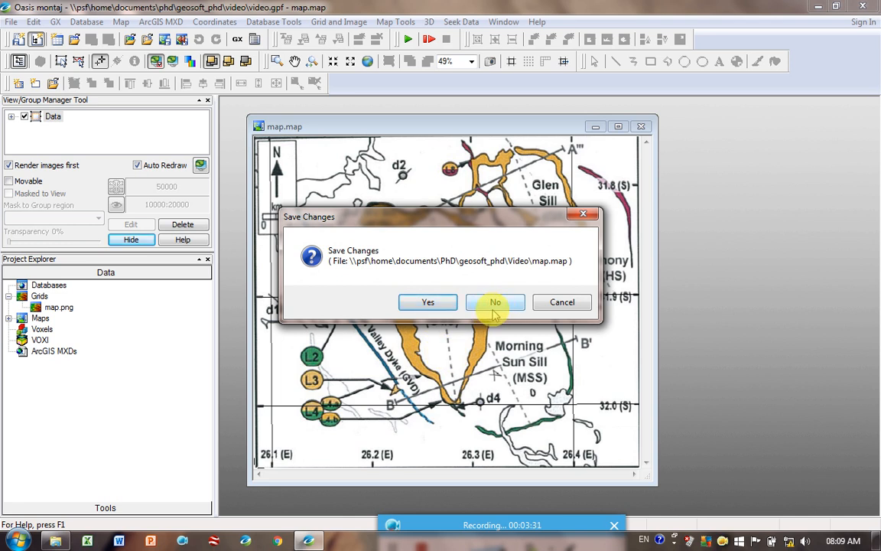
pyautogui.click(426, 303)
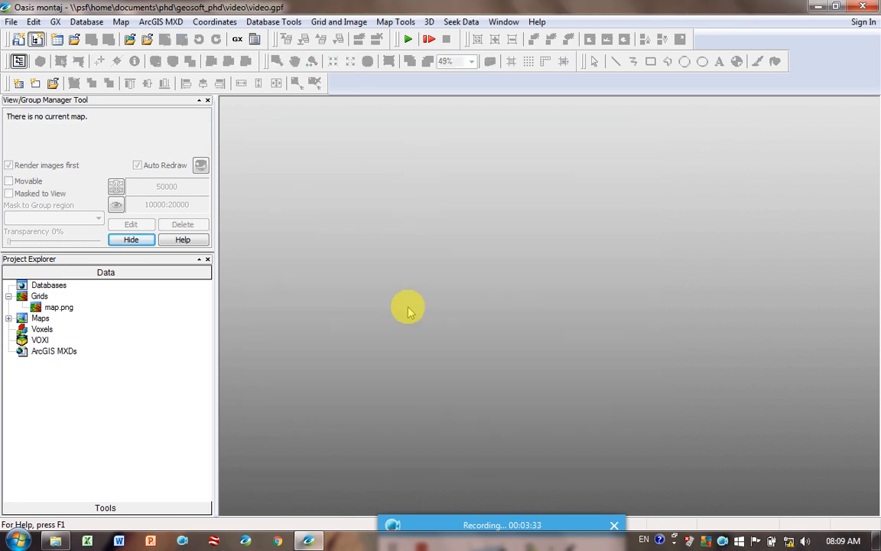
pyautogui.click(8, 318)
pyautogui.click(59, 330)
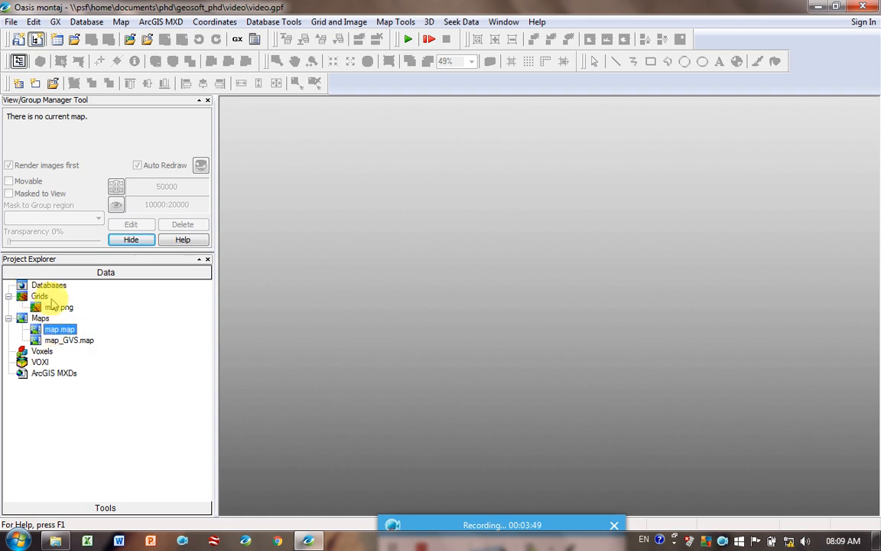
pyautogui.click(57, 309)
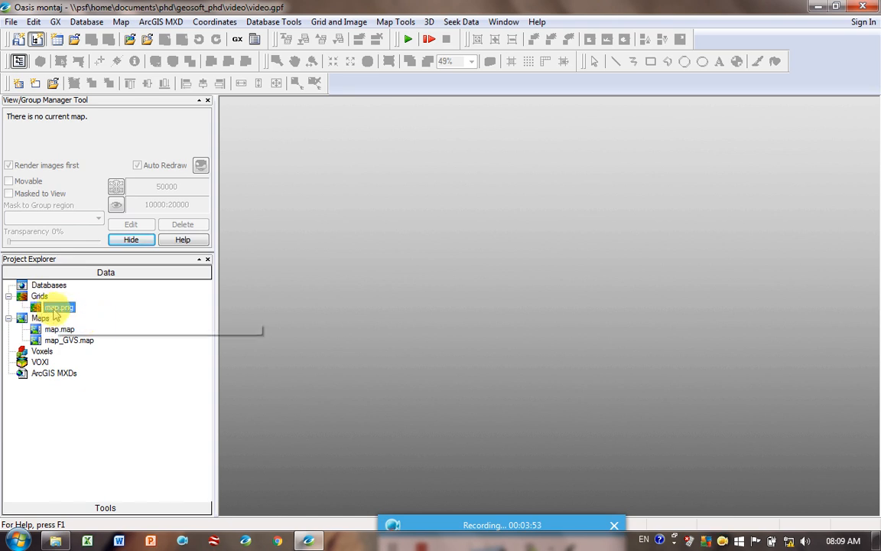
pyautogui.doubleClick(61, 308)
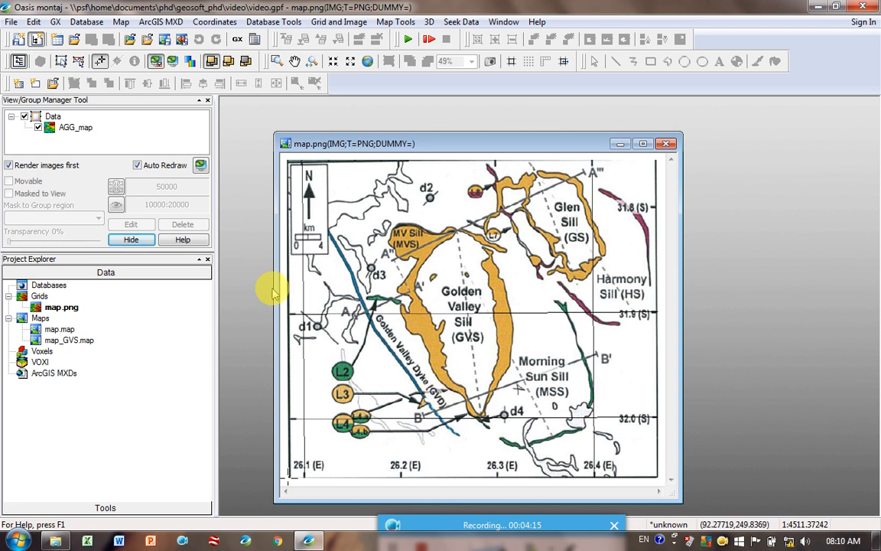
# Start defining a georeferencing warp and name its output file warp_dolerite.wrp on the Desktop
pyautogui.click(206, 23)
pyautogui.moveTo(278, 172)
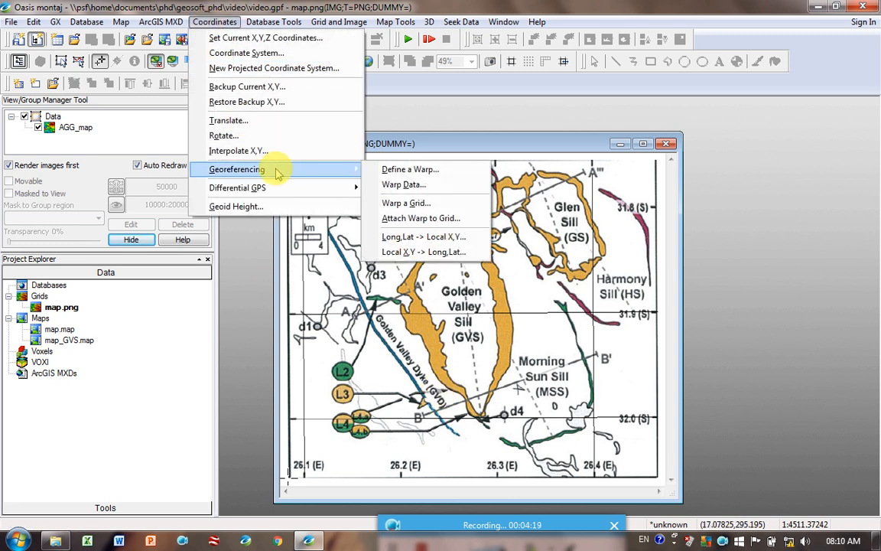
pyautogui.click(442, 174)
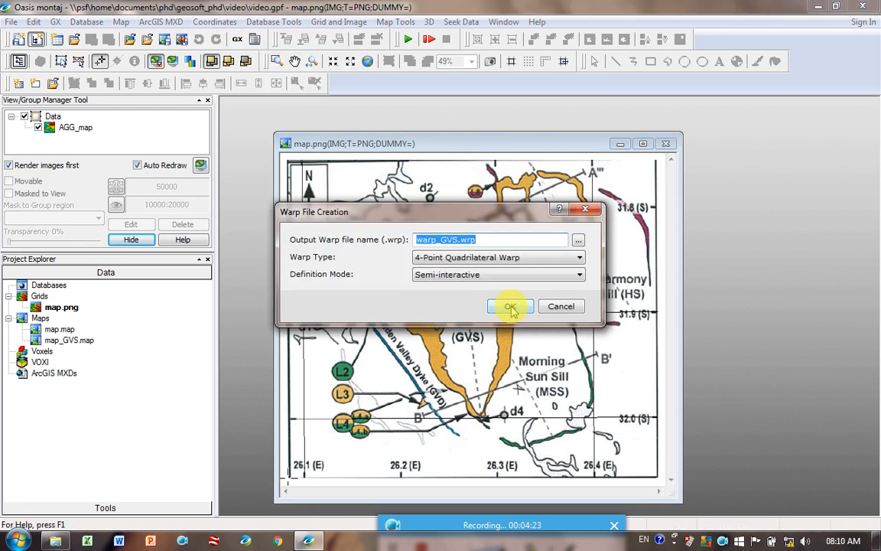
pyautogui.click(579, 243)
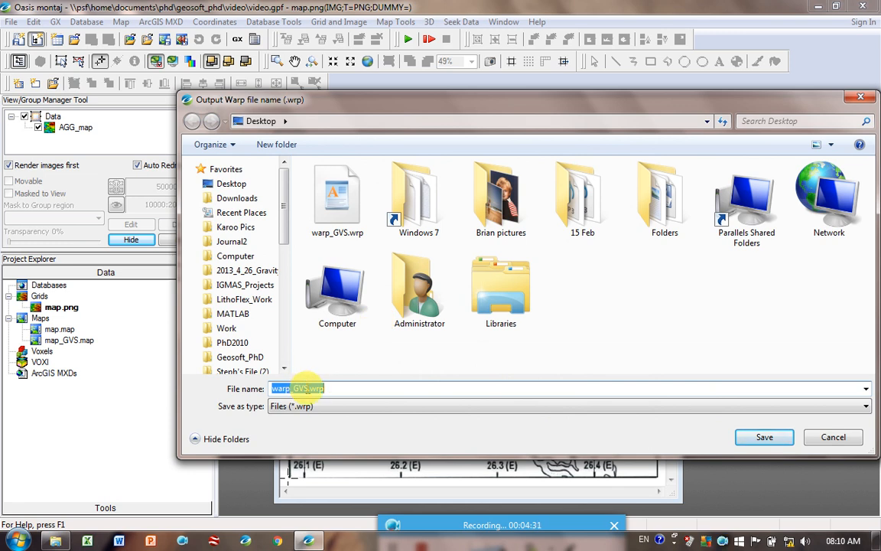
pyautogui.click(297, 389)
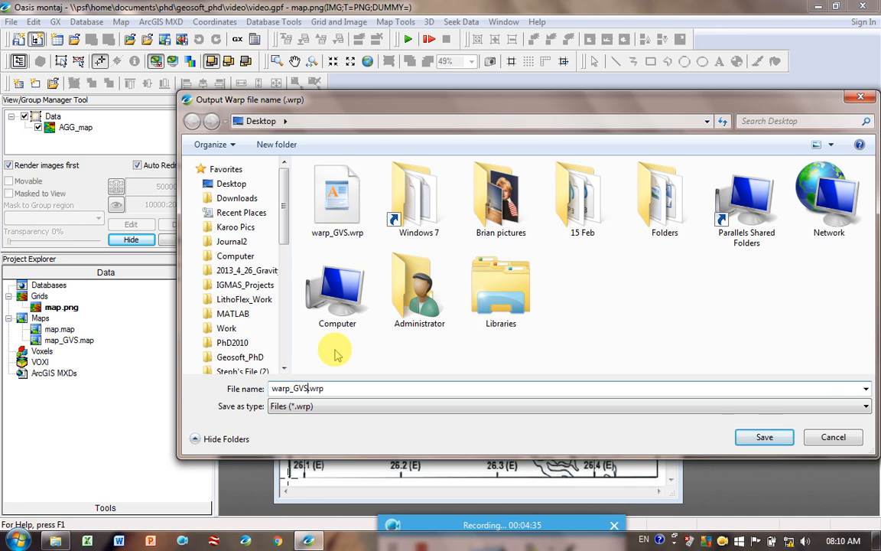
pyautogui.press('BackSpace')
pyautogui.press('BackSpace')
pyautogui.press('BackSpace')
pyautogui.write('sill')
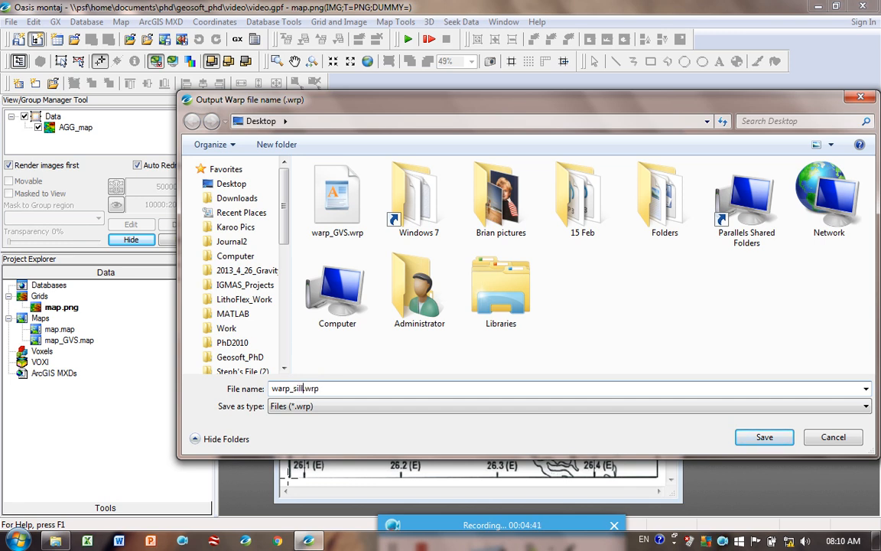
pyautogui.write('olerite')
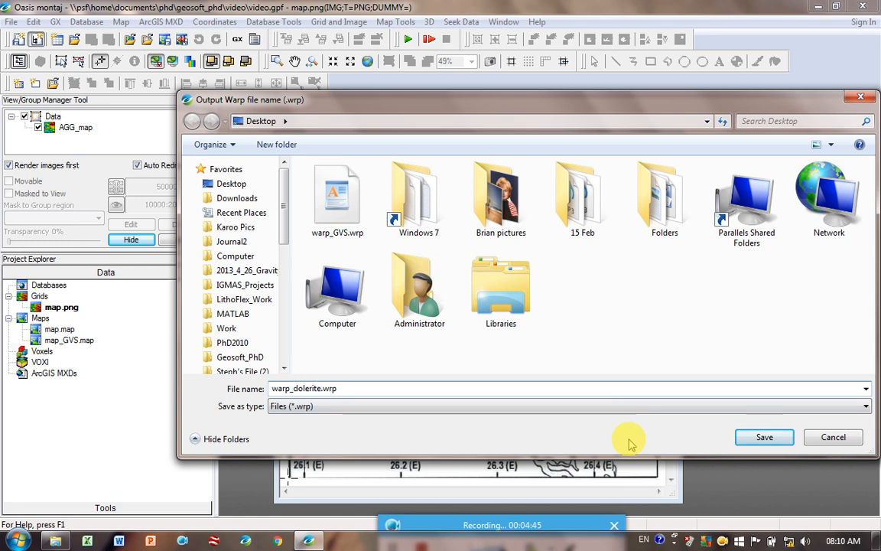
pyautogui.click(767, 437)
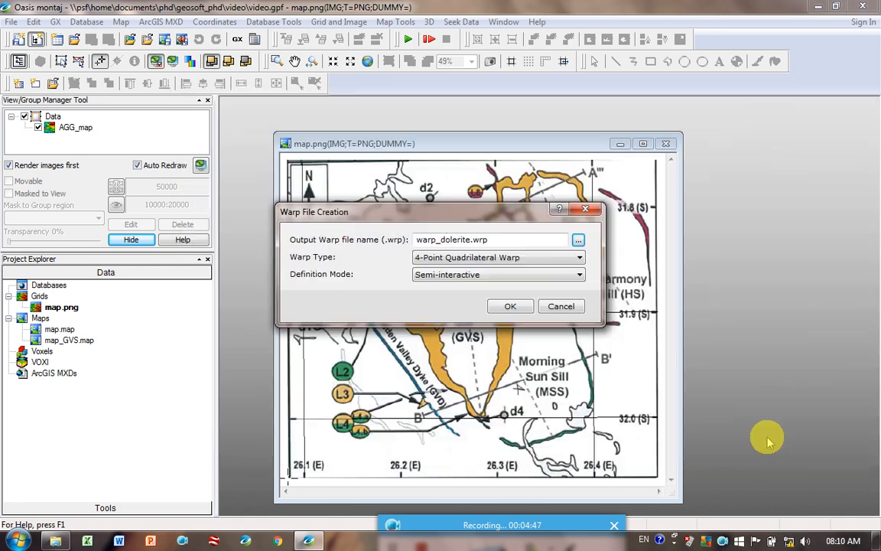
# Create the warp file as a 4-Point Quadrilateral Warp with the Semi-interactive definition mode
pyautogui.click(479, 257)
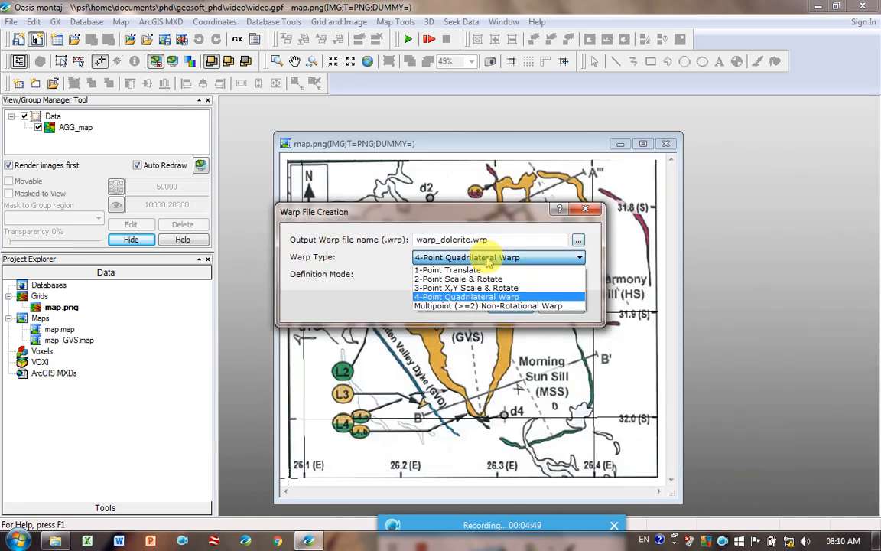
pyautogui.click(460, 298)
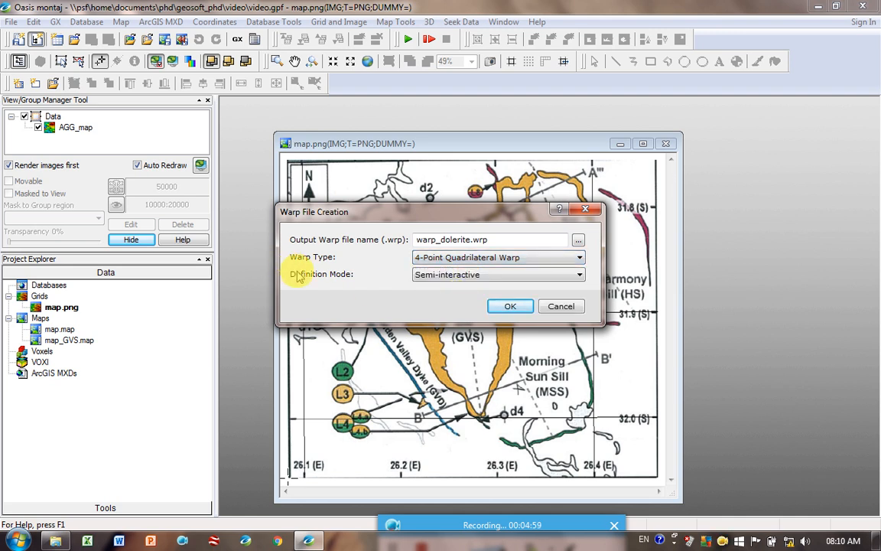
pyautogui.click(444, 277)
pyautogui.click(448, 279)
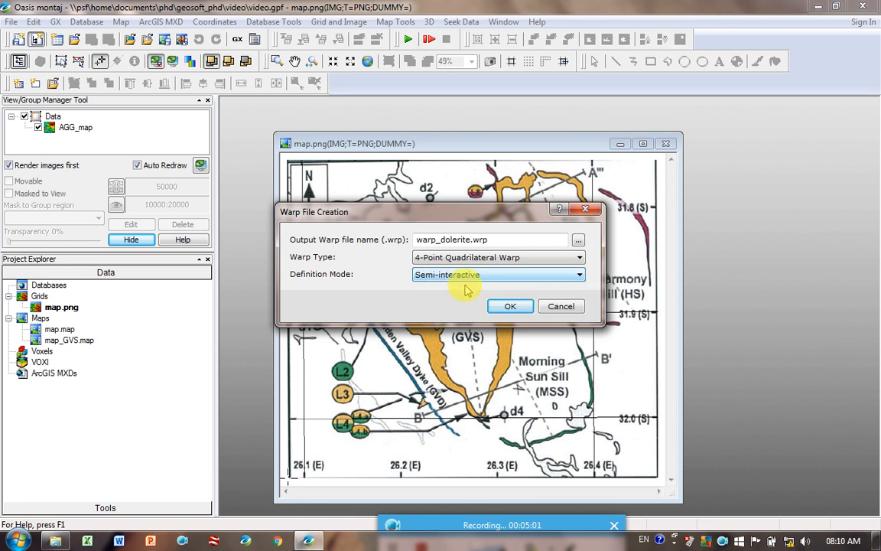
pyautogui.click(510, 306)
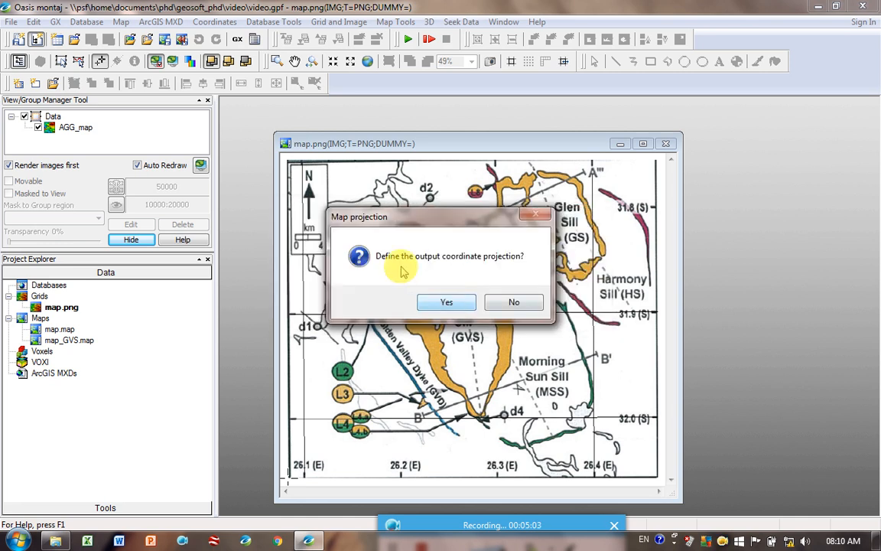
# Define the warp's output projection as Geographic (long, lat) with the WGS 84 datum
pyautogui.click(447, 301)
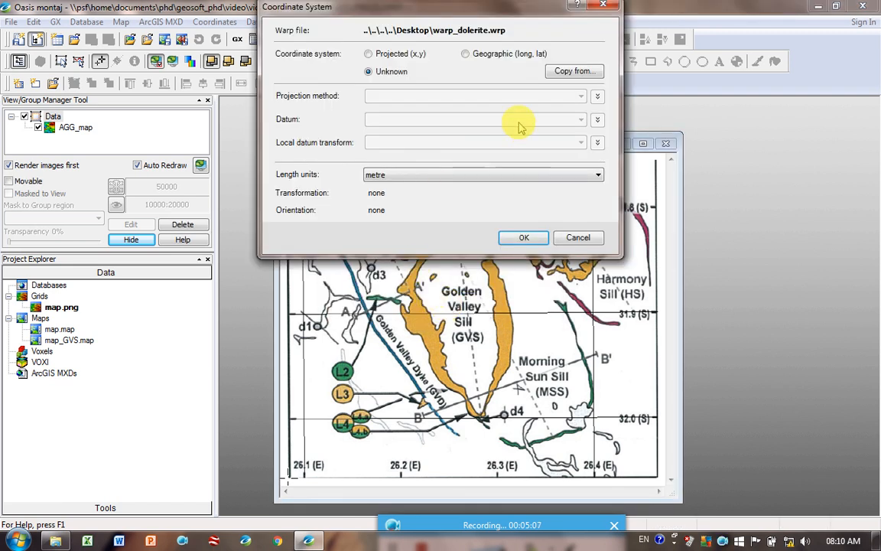
pyautogui.click(466, 54)
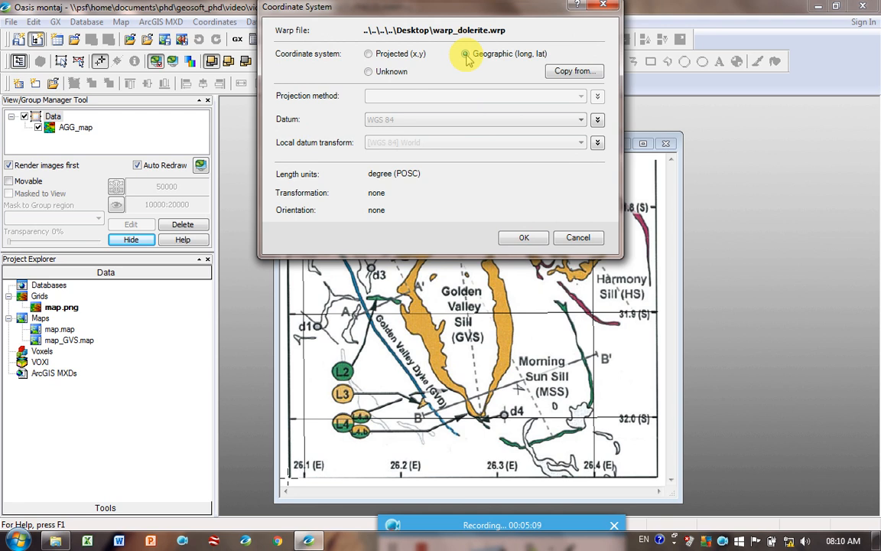
pyautogui.click(525, 240)
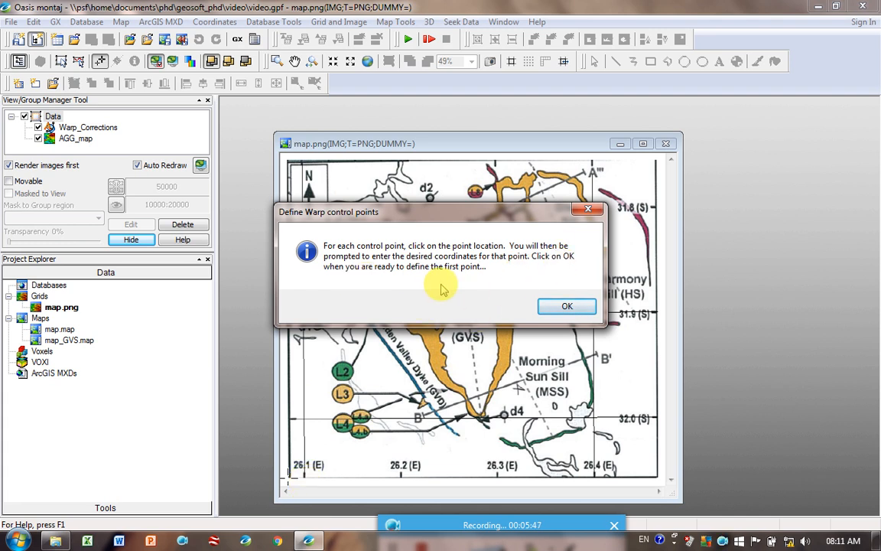
# Place the first control point where the 26.1 (E) and 32.0 (S) grid lines cross, assigning new X 26.1 and new Y -32
pyautogui.click(565, 307)
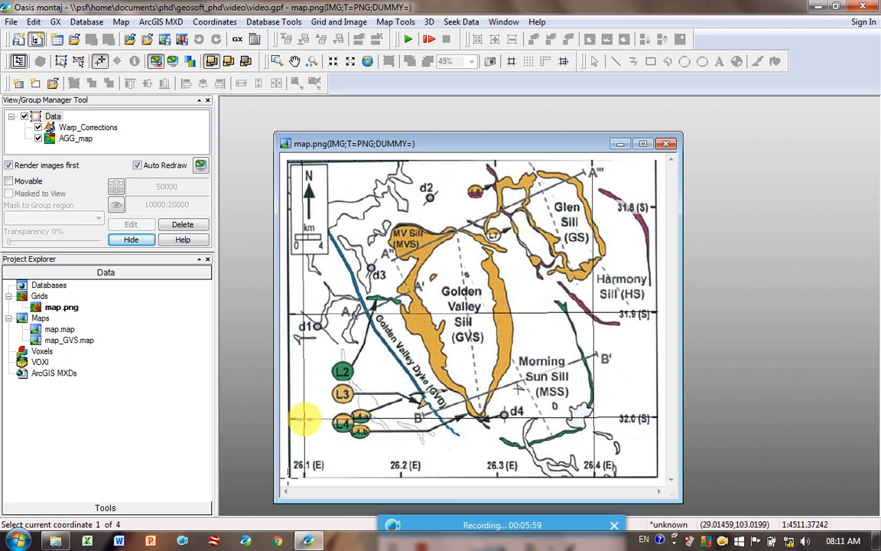
pyautogui.click(305, 419)
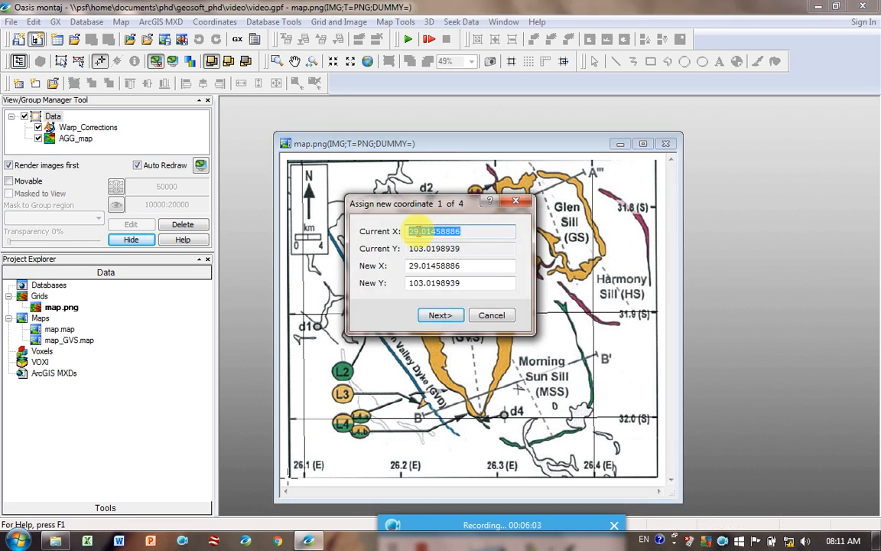
pyautogui.doubleClick(474, 266)
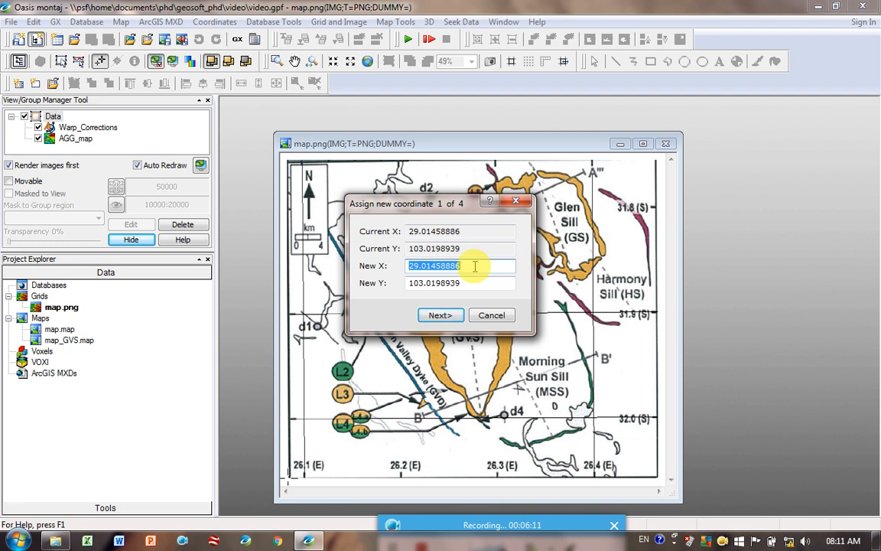
pyautogui.write('26.1')
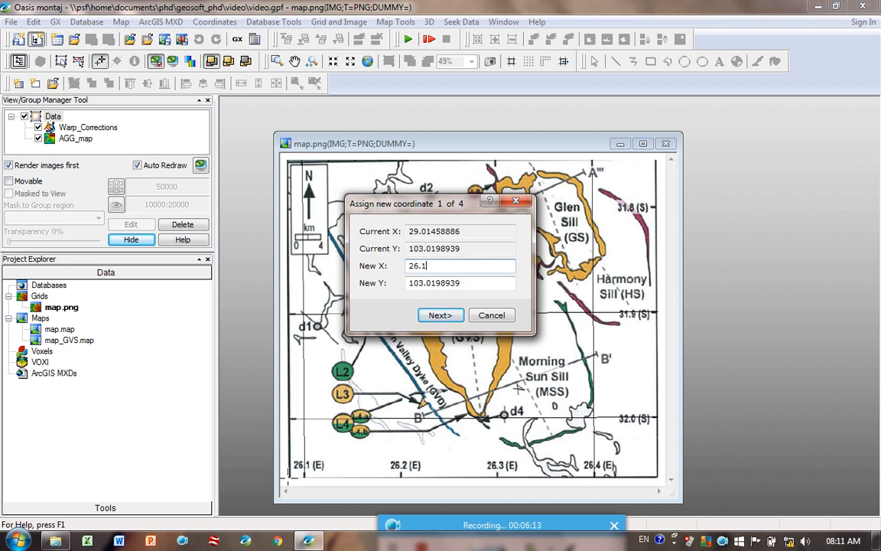
pyautogui.press('Tab')
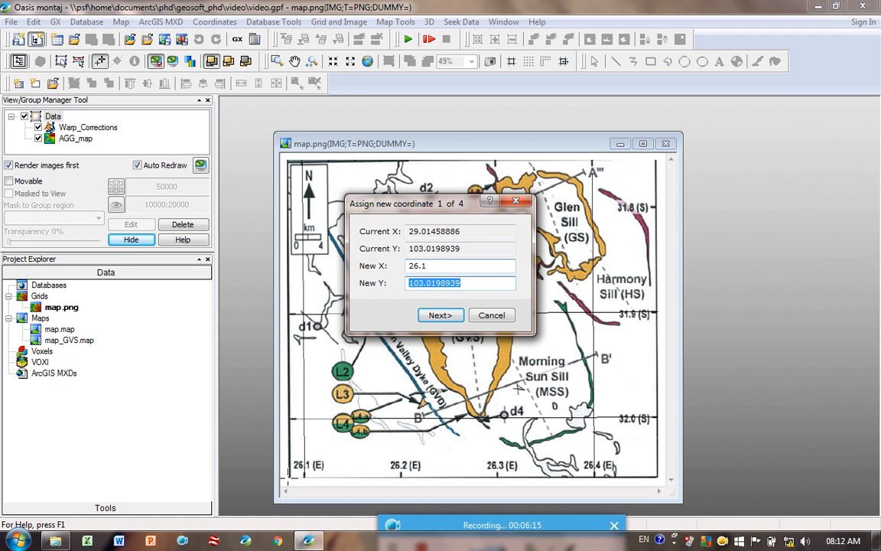
pyautogui.write('-32')
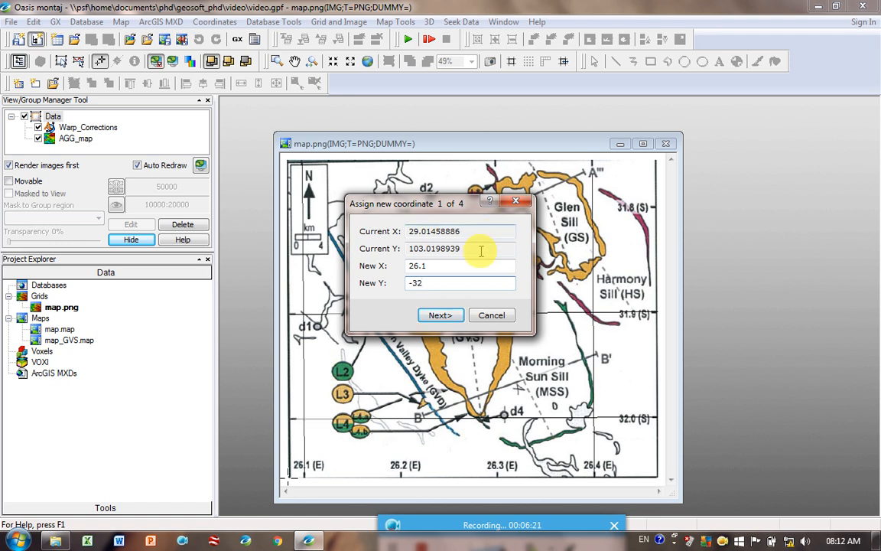
pyautogui.click(440, 315)
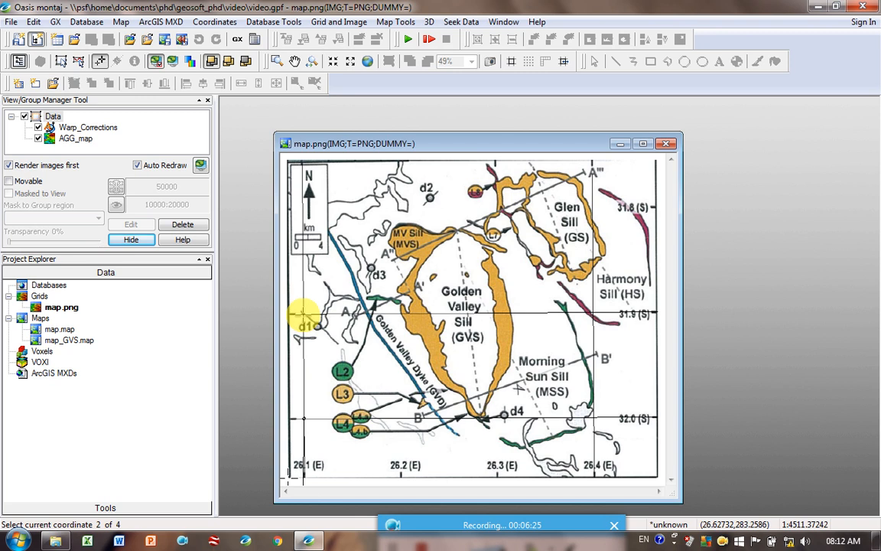
# Place the second control point at the 26.1 (E) and 31.9 (S) intersection, assigning new X 26.1 and new Y -31.9
pyautogui.click(304, 315)
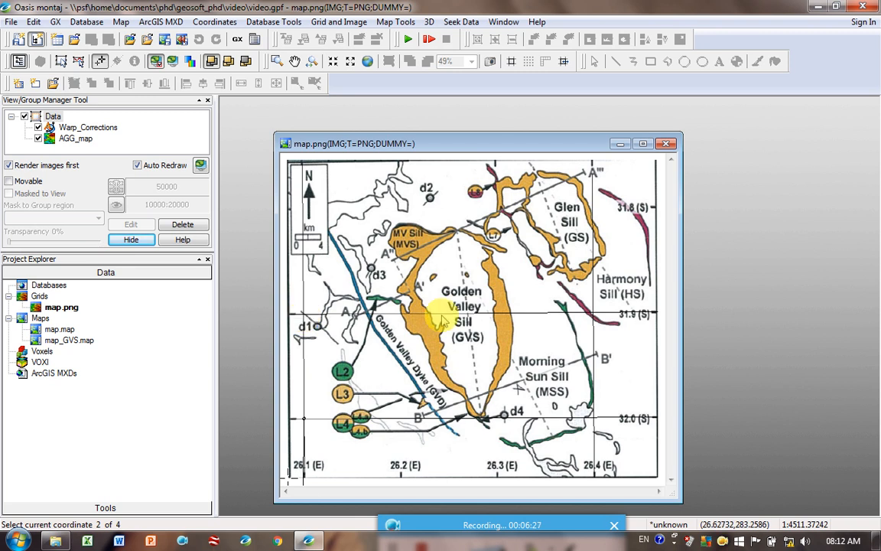
pyautogui.doubleClick(462, 266)
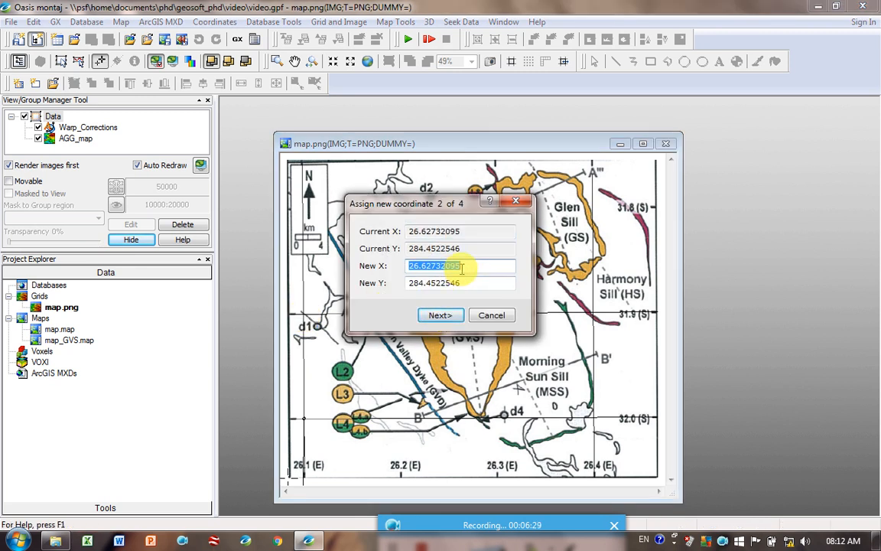
pyautogui.write('26.1')
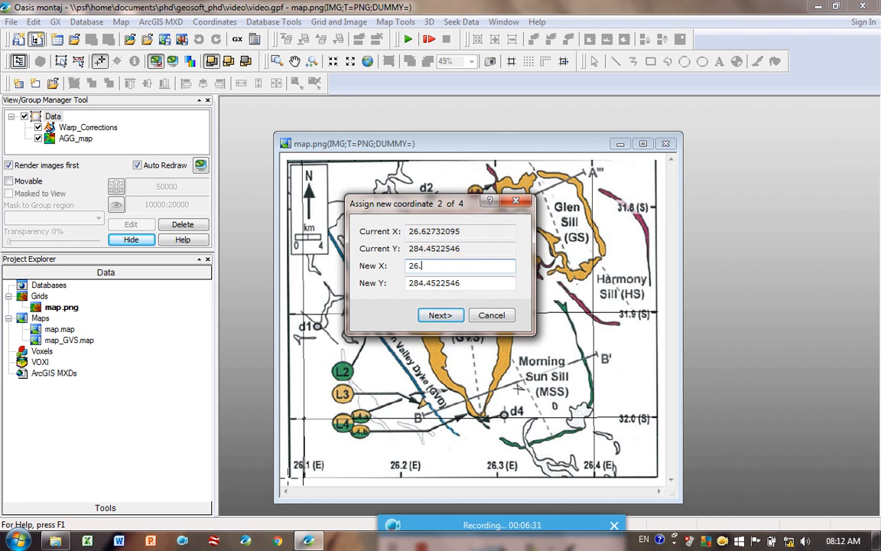
pyautogui.press('Tab')
pyautogui.write('-31.9')
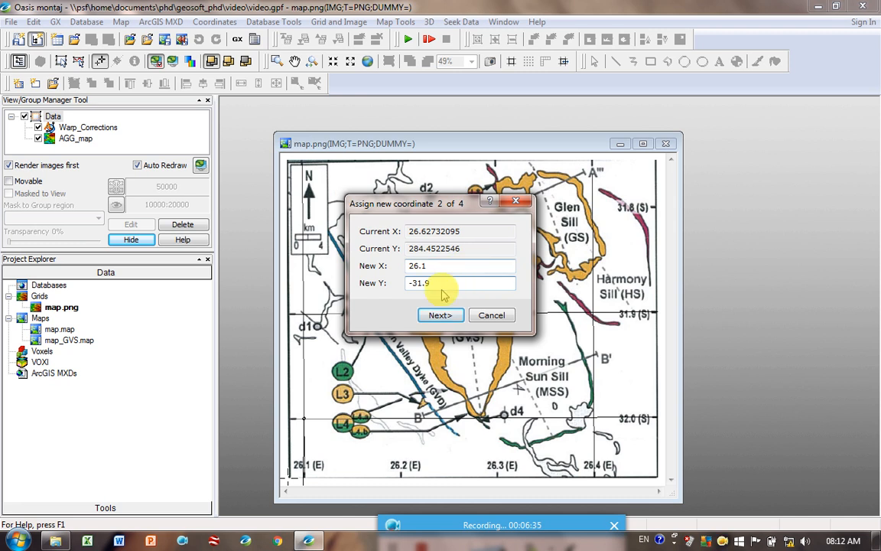
pyautogui.click(439, 314)
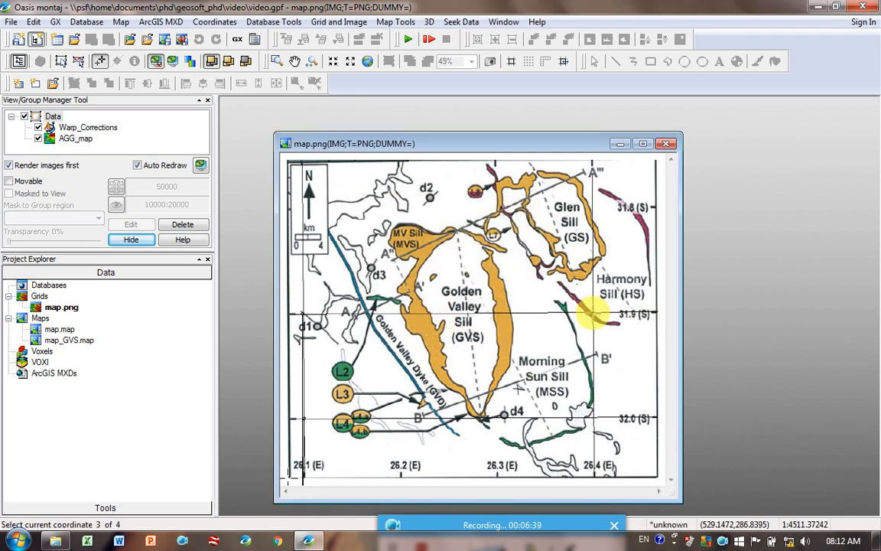
# Place the third control point at the 26.4 (E) and 31.9 (S) intersection, assigning new X 26.4 and new Y -31.9
pyautogui.click(593, 315)
pyautogui.doubleClick(466, 265)
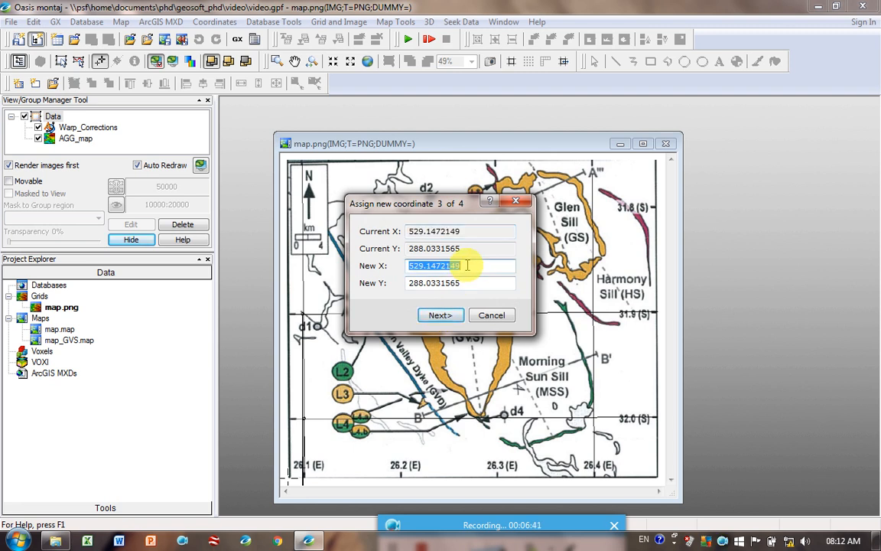
pyautogui.write('26.4')
pyautogui.press('Tab')
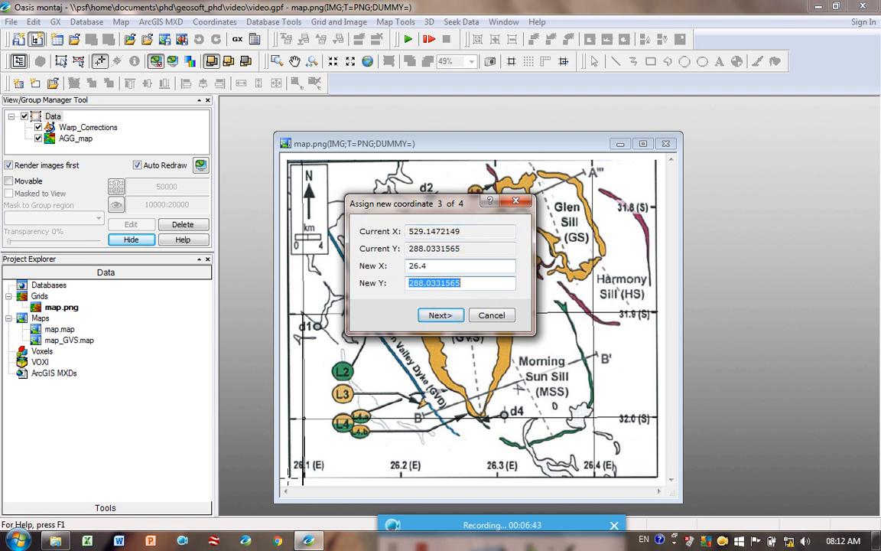
pyautogui.write('-31.9')
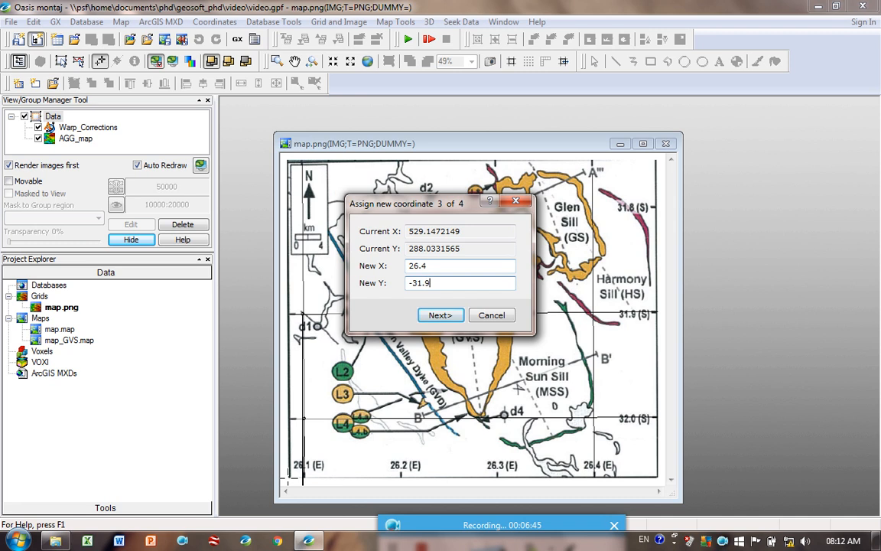
pyautogui.click(440, 315)
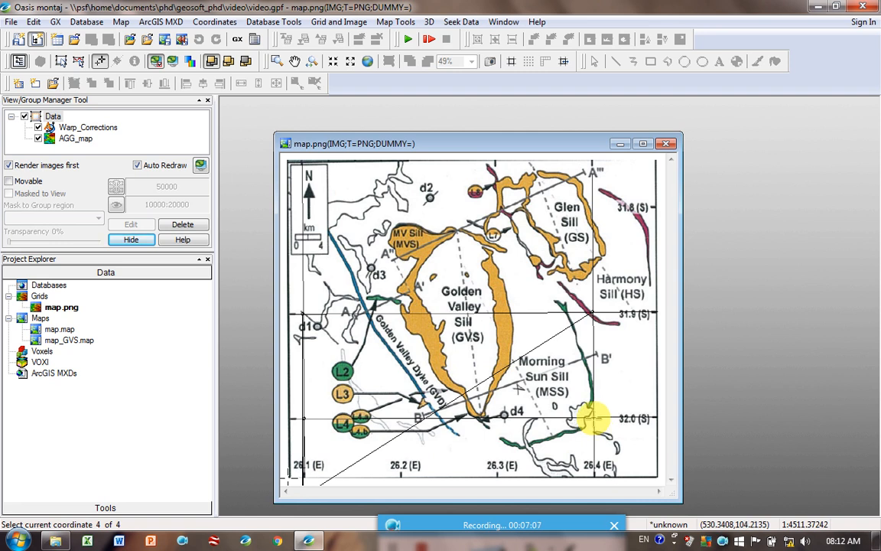
# Place the fourth control point at the 26.4 (E) and 32.0 (S) intersection with new X 26.4 and new Y -32, finishing the warp definition
pyautogui.click(594, 419)
pyautogui.click(464, 265)
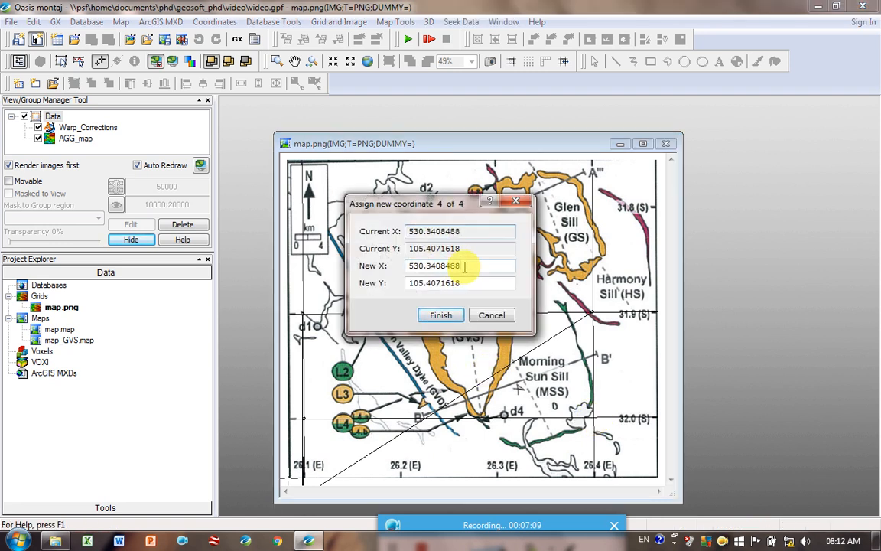
pyautogui.doubleClick(464, 266)
pyautogui.write('26.4')
pyautogui.press('Tab')
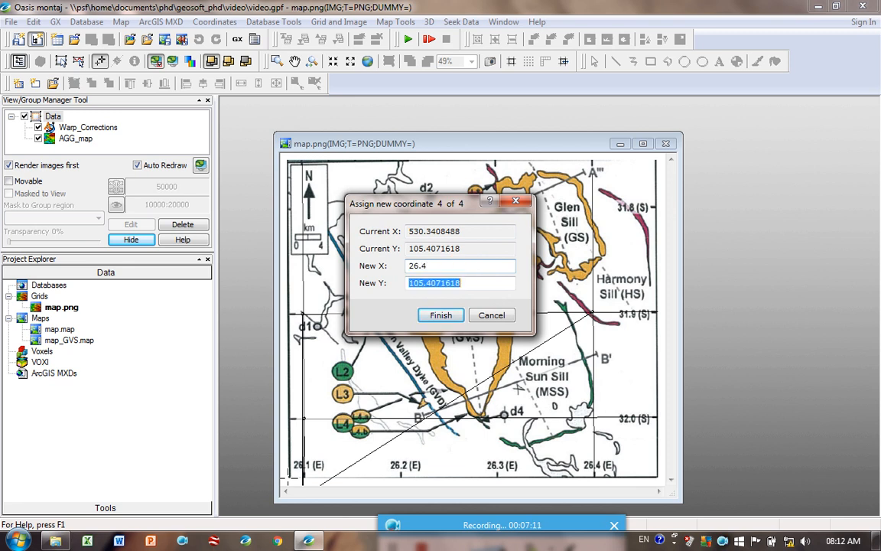
pyautogui.write('-32')
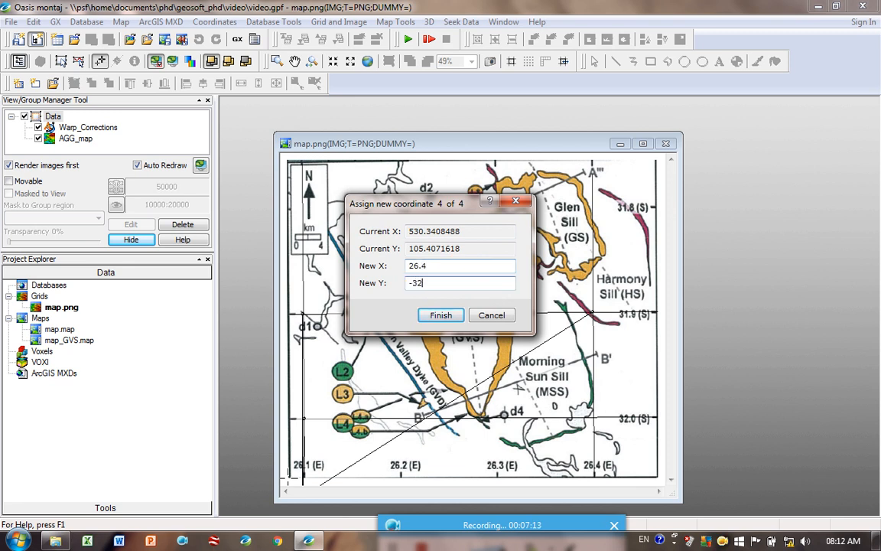
pyautogui.click(443, 316)
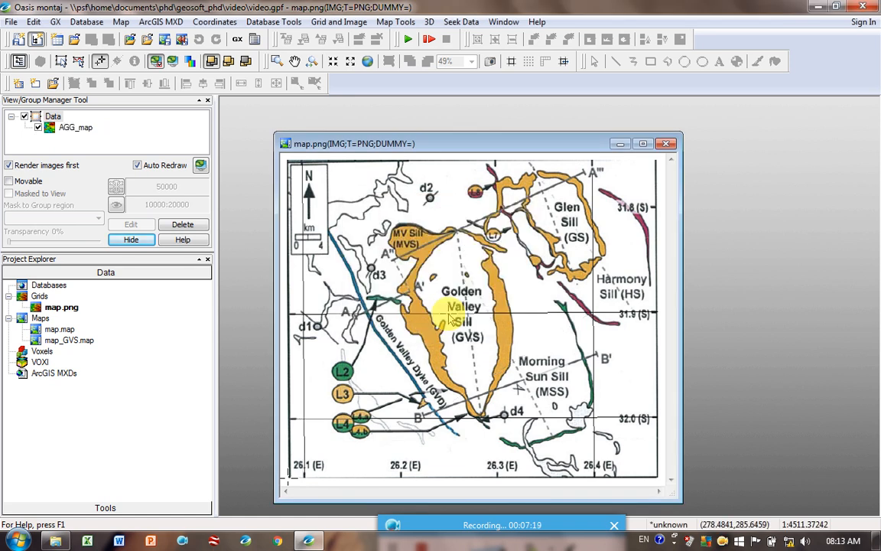
# Start warping a grid and choose the PNG image map.png from the Desktop as the grid file
pyautogui.click(215, 22)
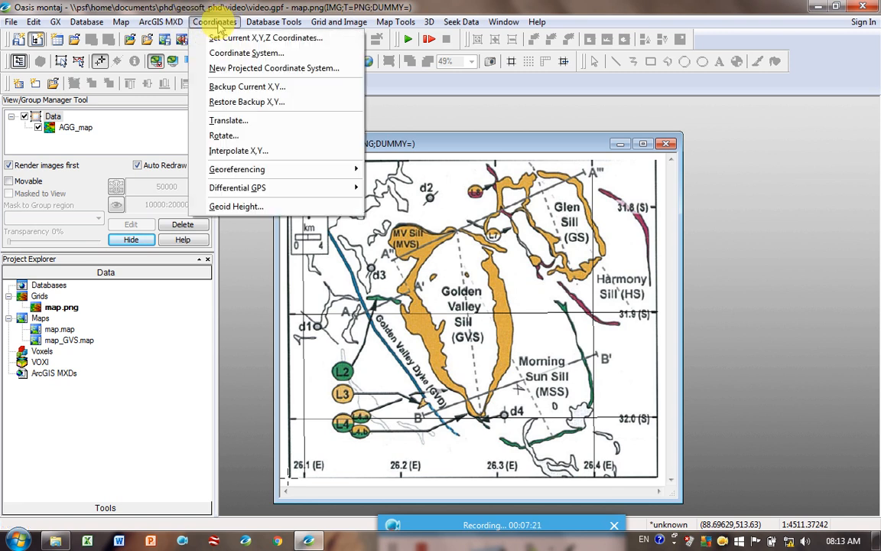
pyautogui.moveTo(304, 170)
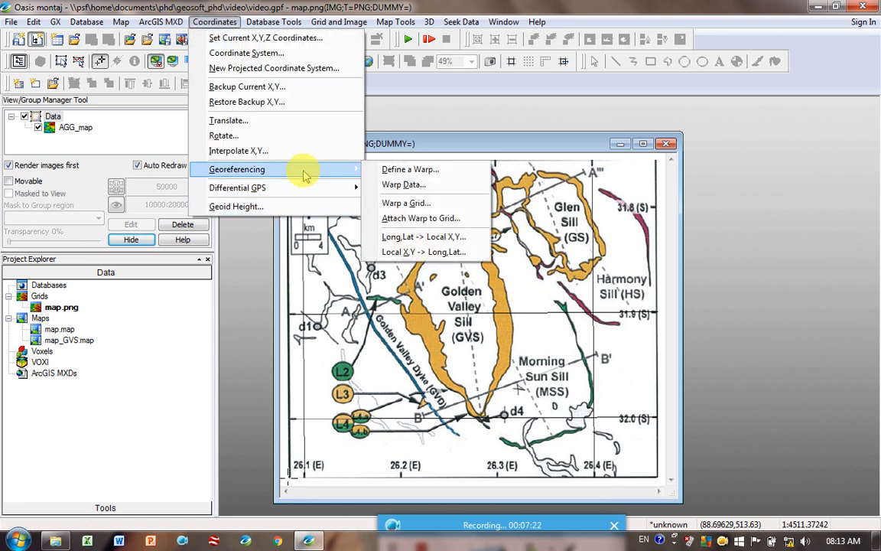
pyautogui.click(403, 203)
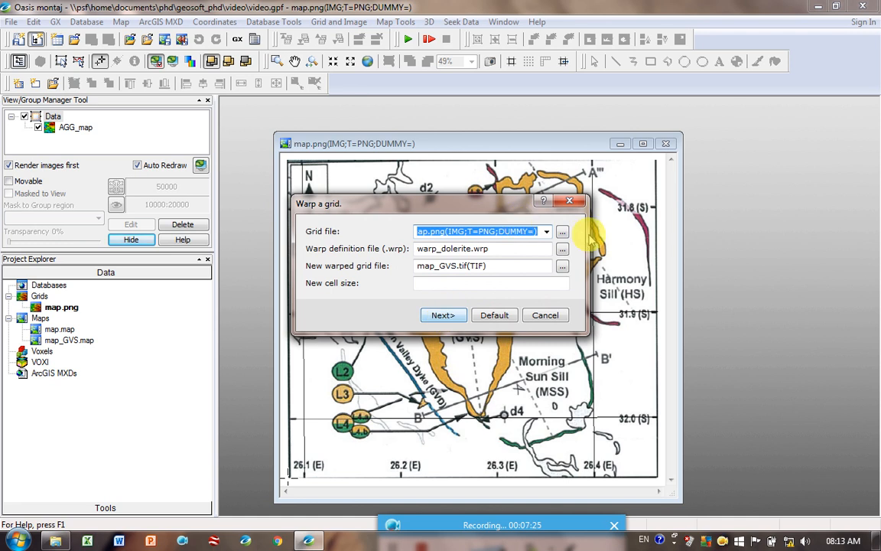
pyautogui.click(564, 232)
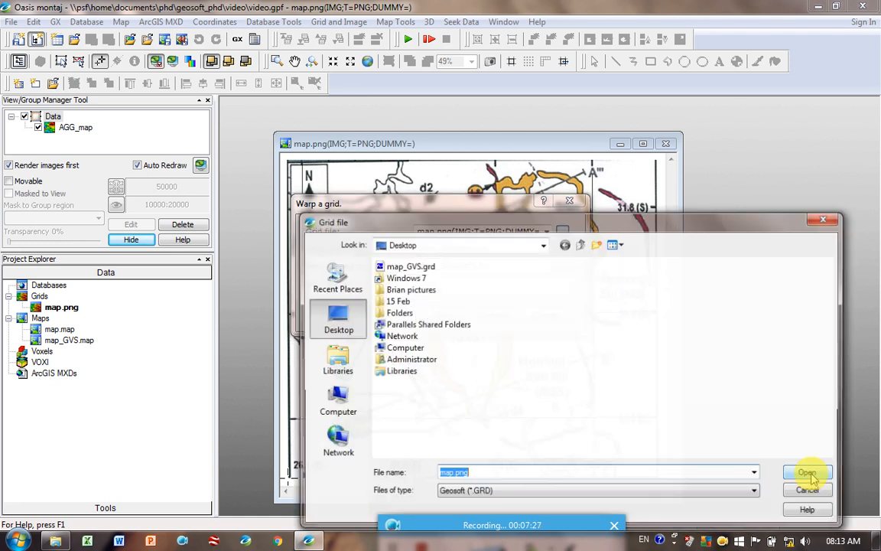
pyautogui.click(471, 495)
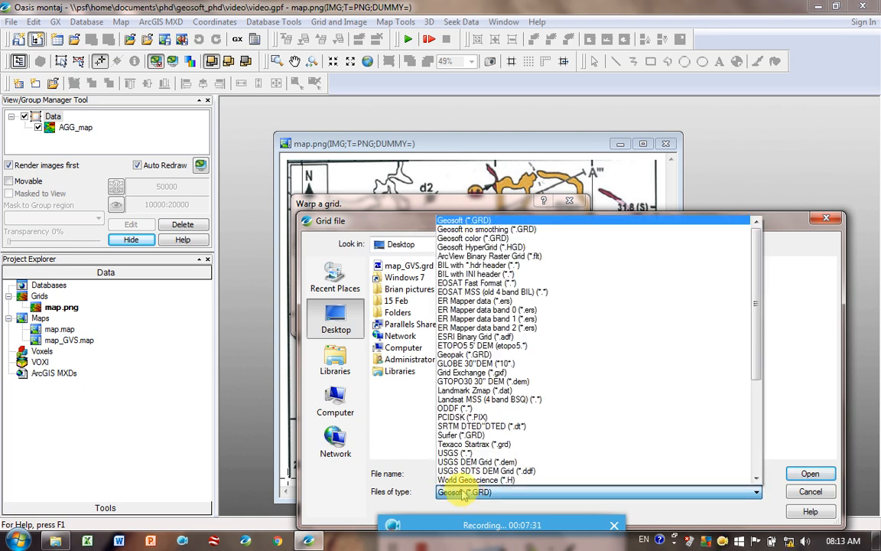
pyautogui.click(756, 463)
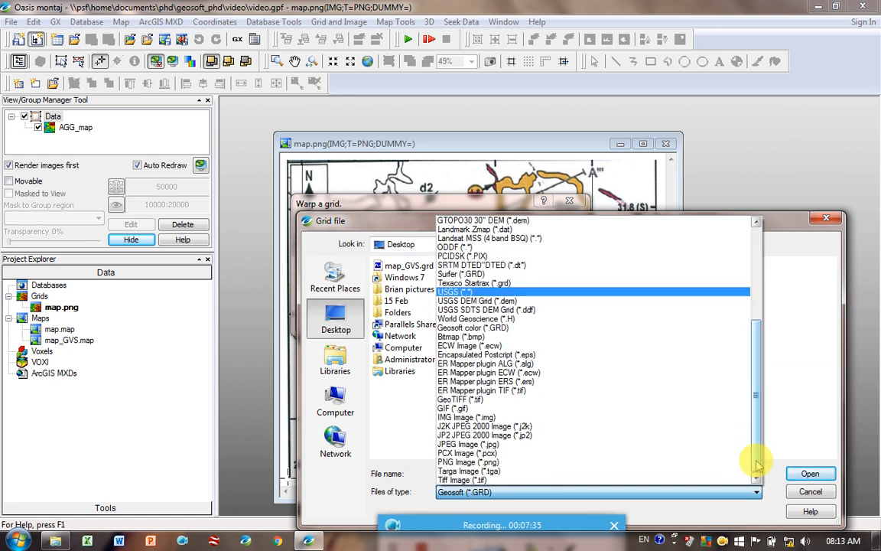
pyautogui.click(584, 464)
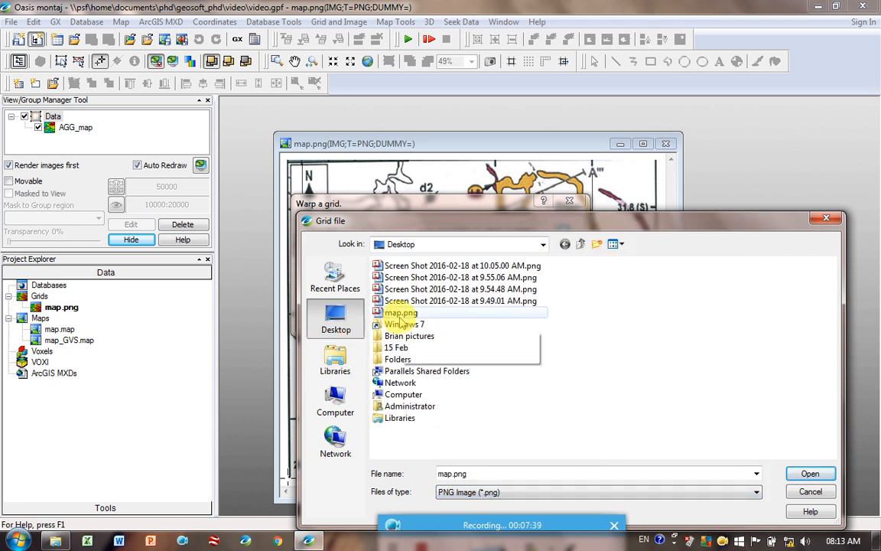
pyautogui.doubleClick(399, 314)
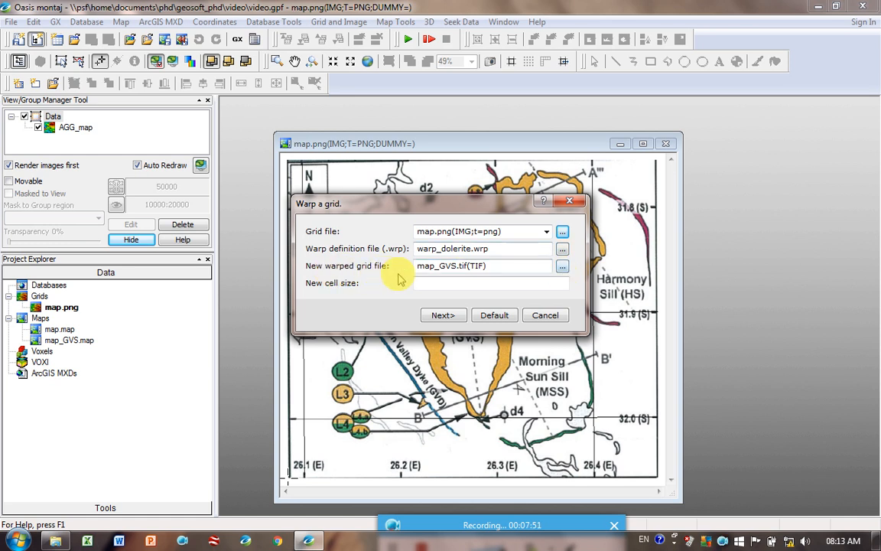
# Name the new warped grid file map_dolerite.grd on the Desktop in Geosoft default format and continue to the new grid's parameters
pyautogui.click(564, 268)
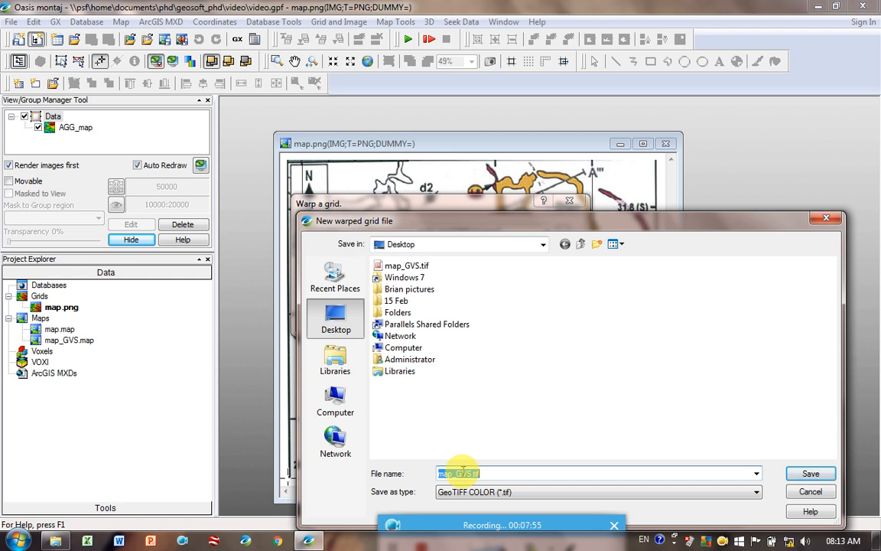
pyautogui.click(474, 474)
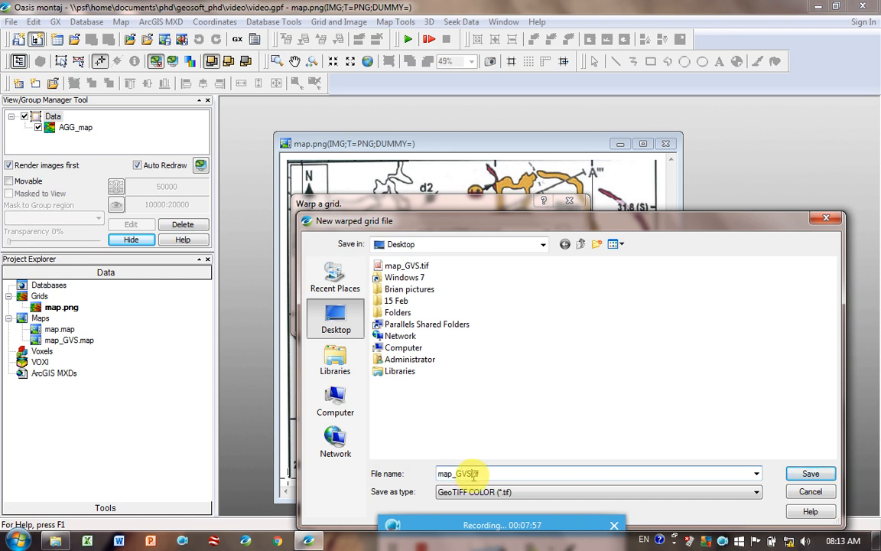
pyautogui.write('dolerite')
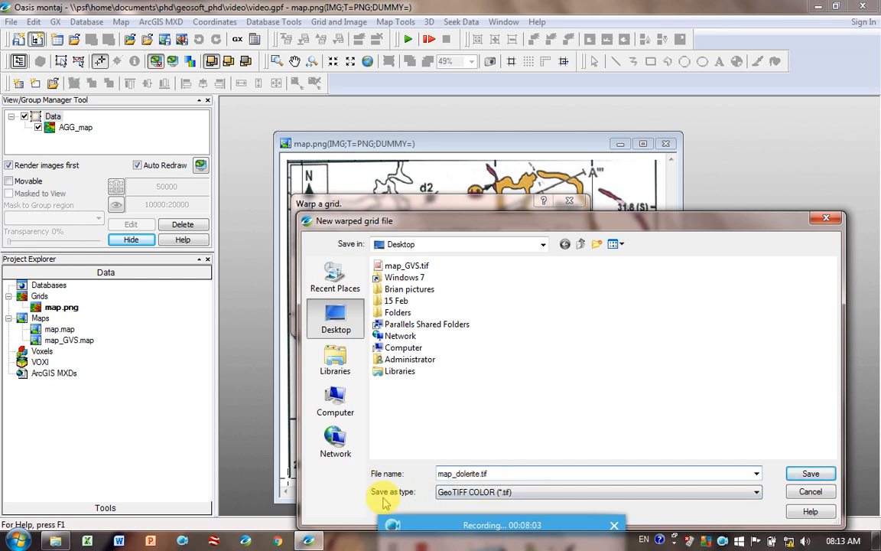
pyautogui.click(448, 496)
pyautogui.scroll(5, 698, 240)
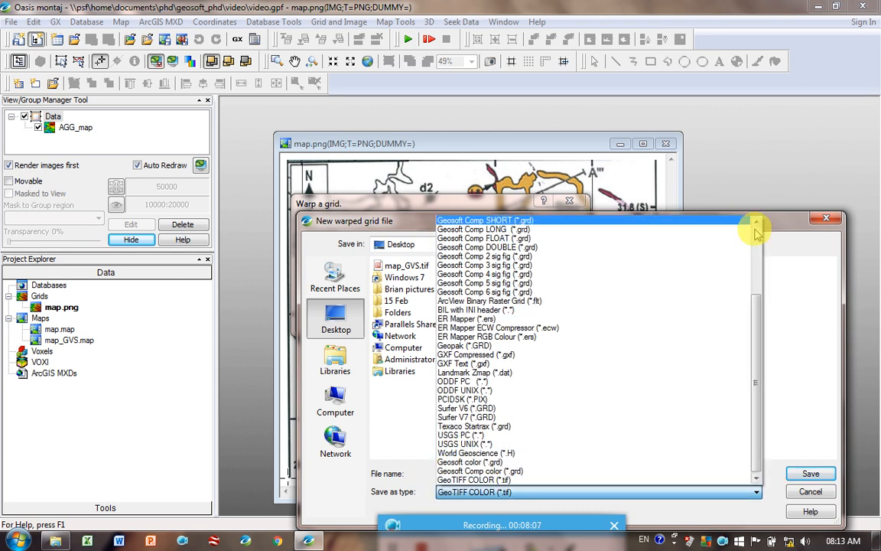
pyautogui.scroll(2, 757, 238)
pyautogui.click(489, 221)
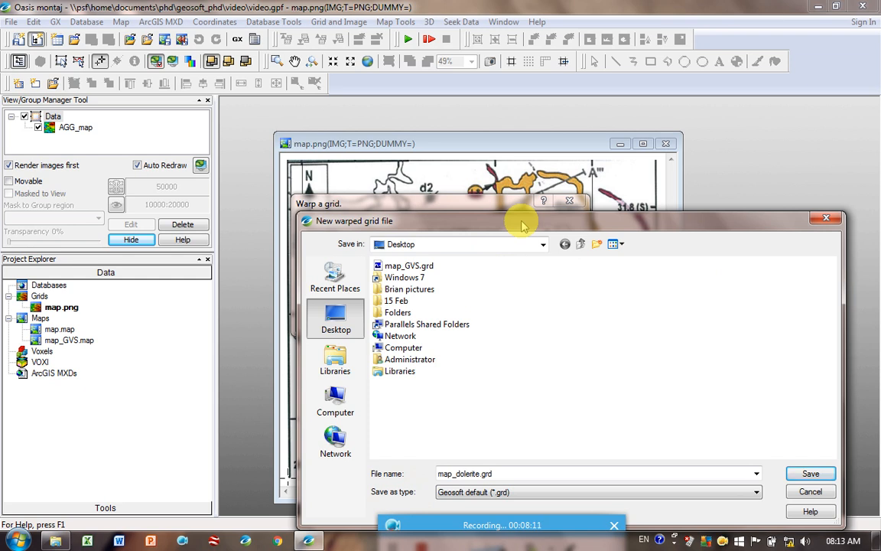
pyautogui.click(831, 475)
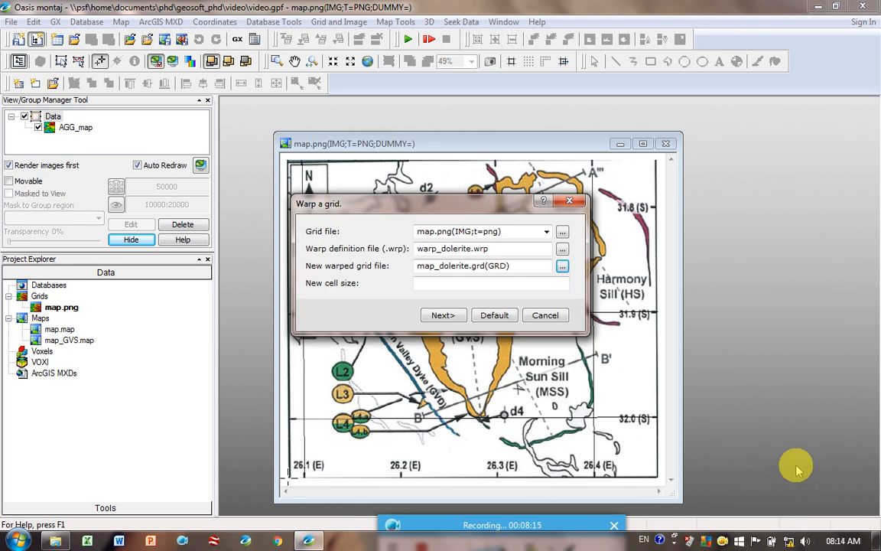
pyautogui.click(456, 320)
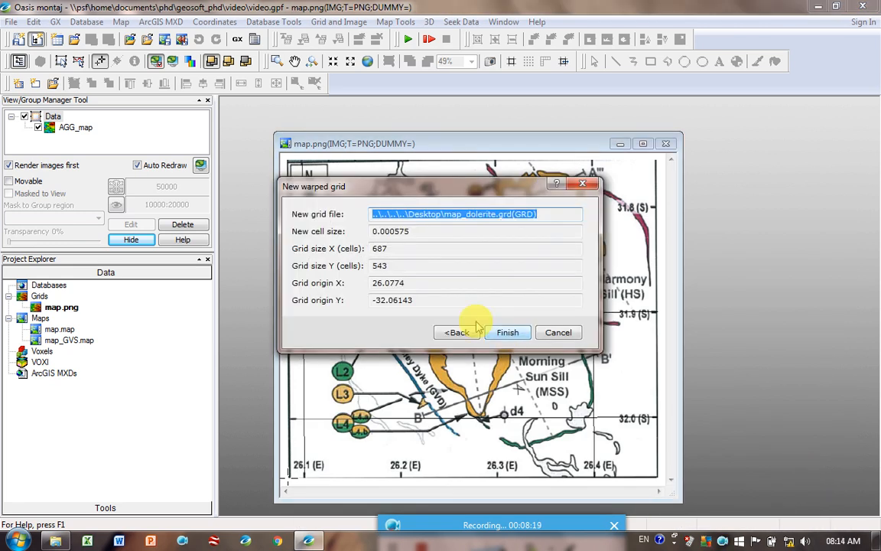
# Finish creating the warped grid and add map_dolerite.grd from the Desktop to the project's grids
pyautogui.click(509, 334)
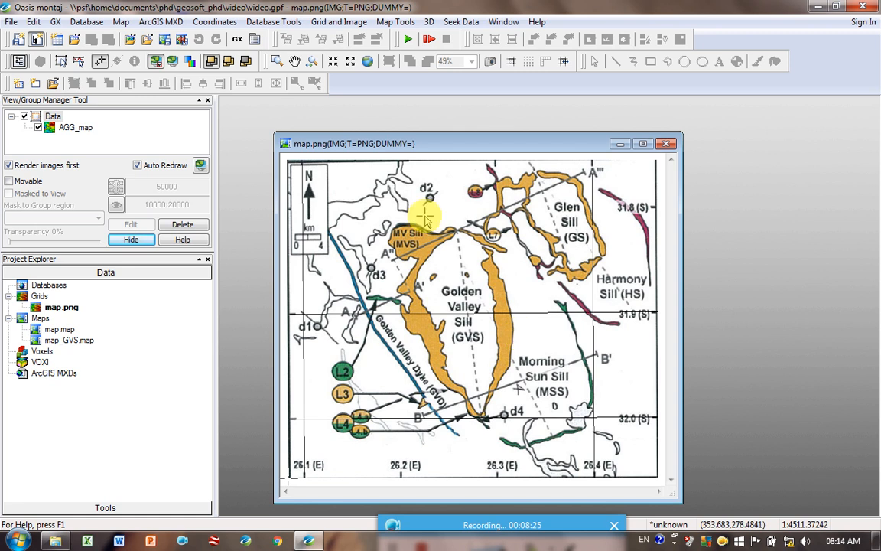
pyautogui.rightClick(38, 297)
pyautogui.click(65, 300)
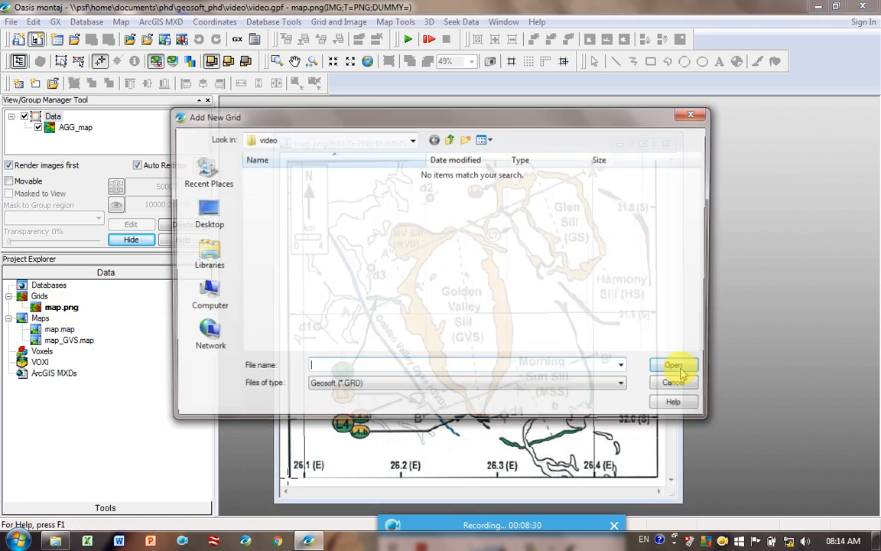
pyautogui.click(208, 211)
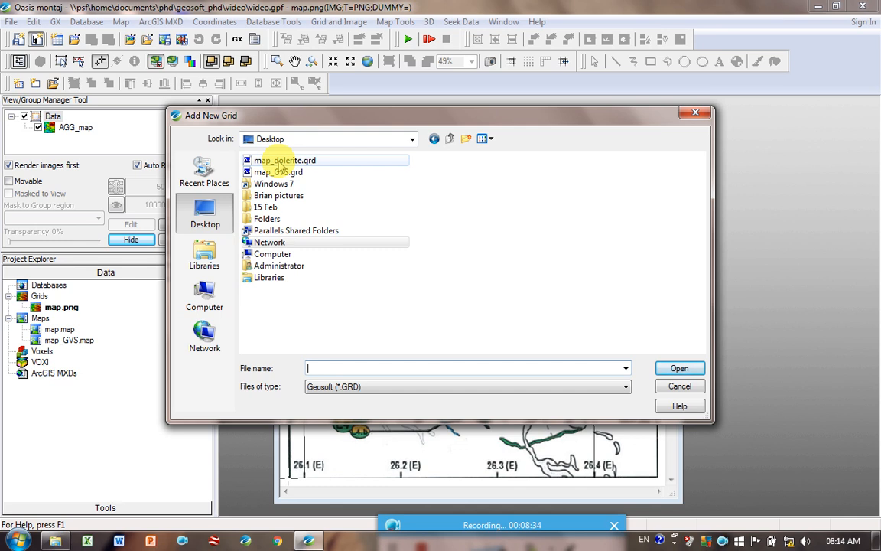
pyautogui.doubleClick(281, 162)
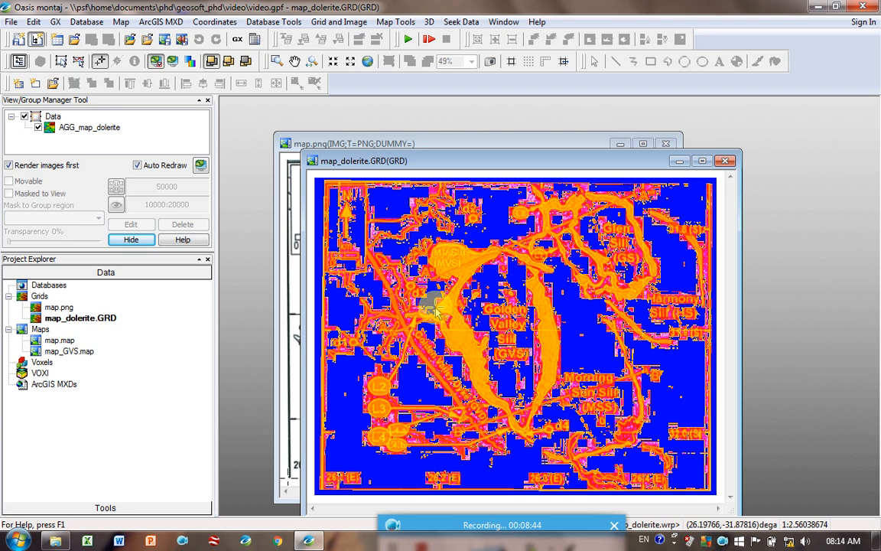
# Warp map.png again with warp_dolerite.wrp, saving the new grid to the Desktop as map_dolerite.tif in GeoTIFF COLOR format
pyautogui.click(206, 23)
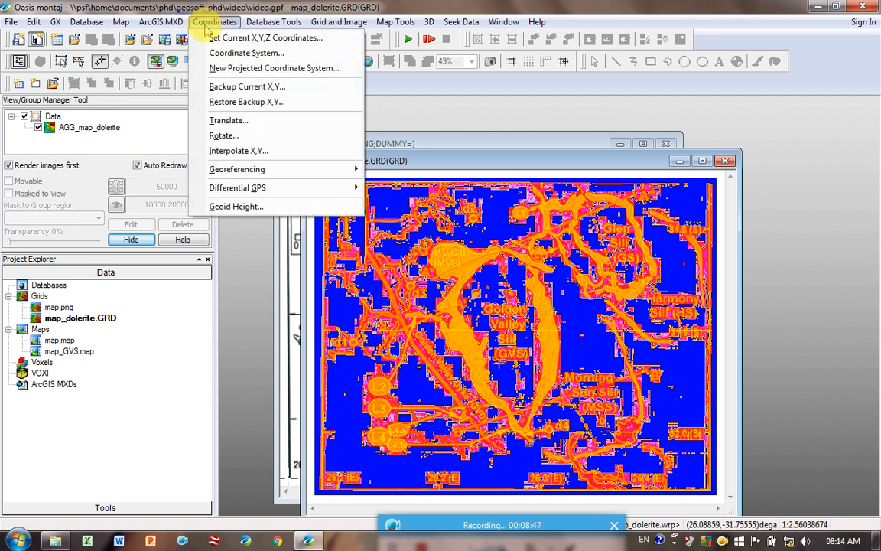
pyautogui.moveTo(307, 167)
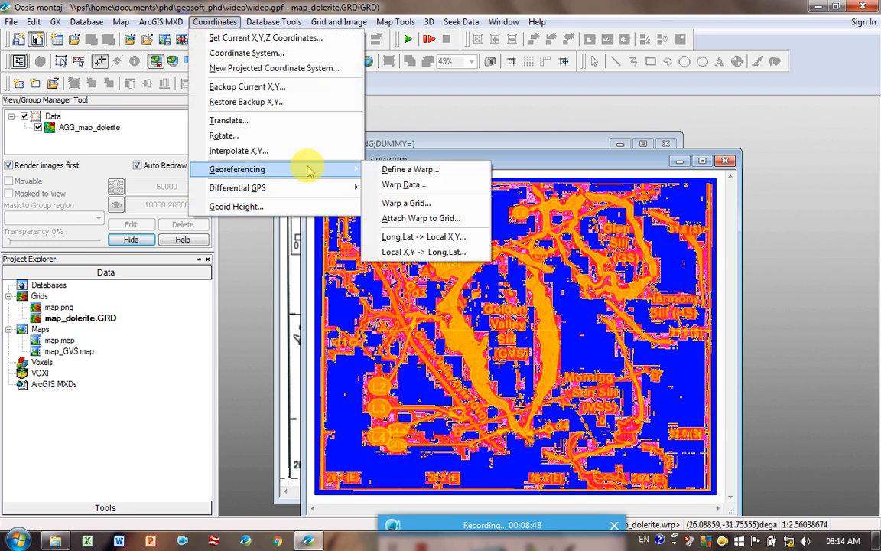
pyautogui.click(398, 202)
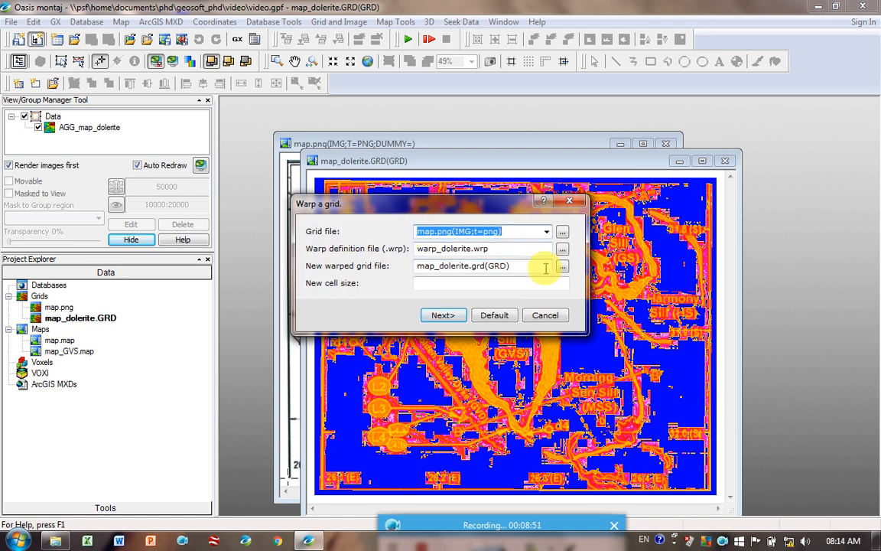
pyautogui.click(563, 266)
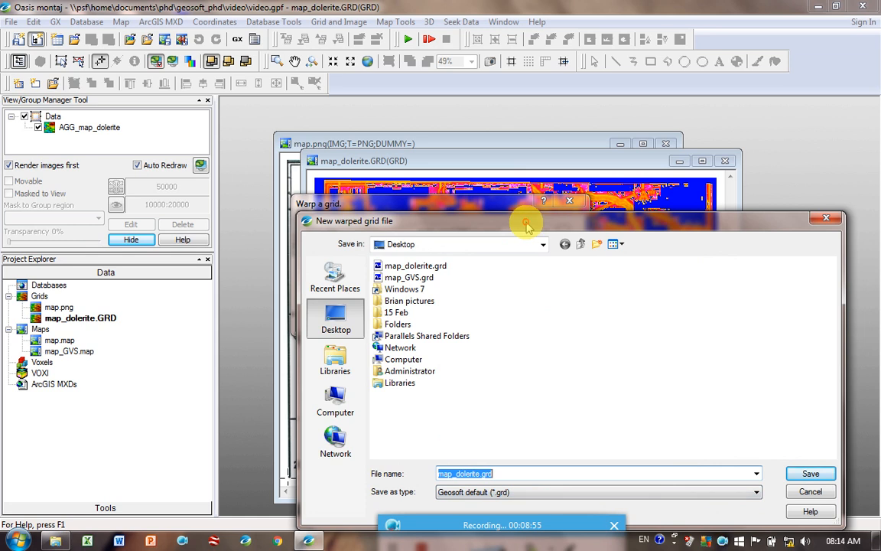
pyautogui.moveTo(526, 225); pyautogui.dragTo(497, 125)
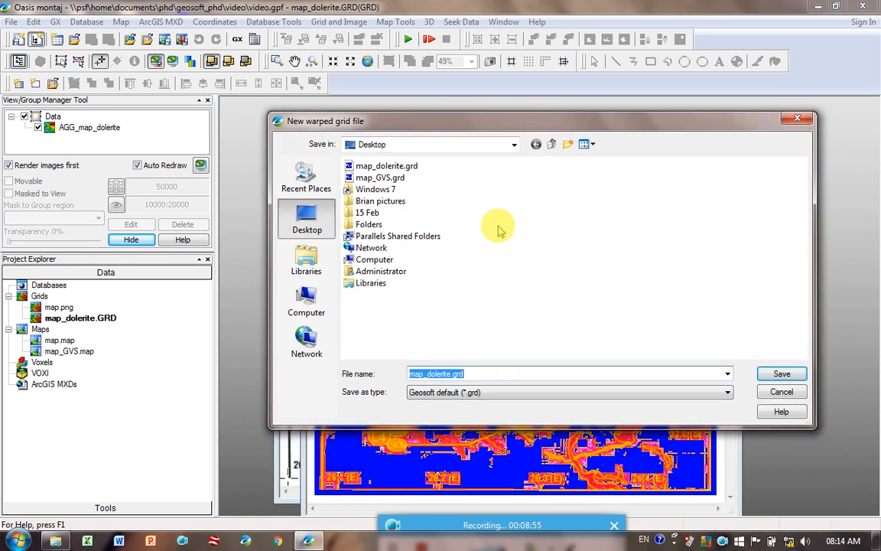
pyautogui.click(490, 393)
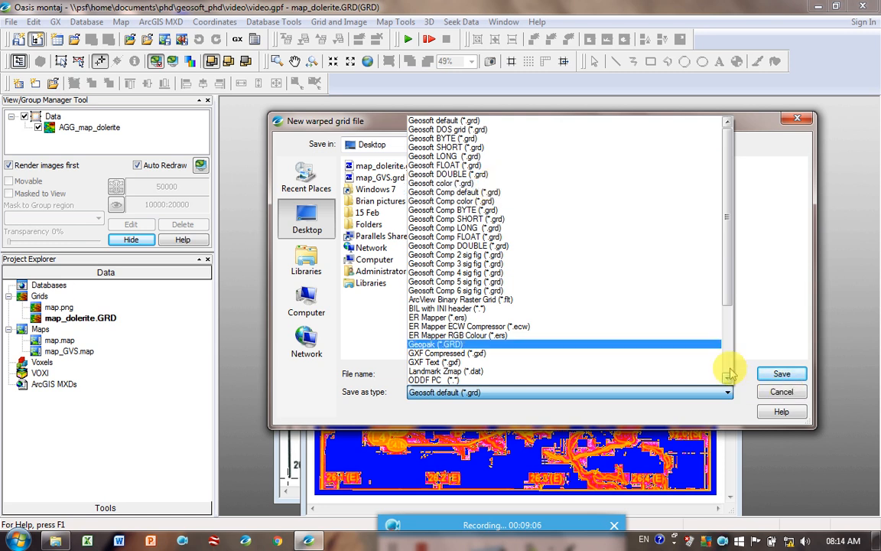
pyautogui.scroll(-4, 731, 373)
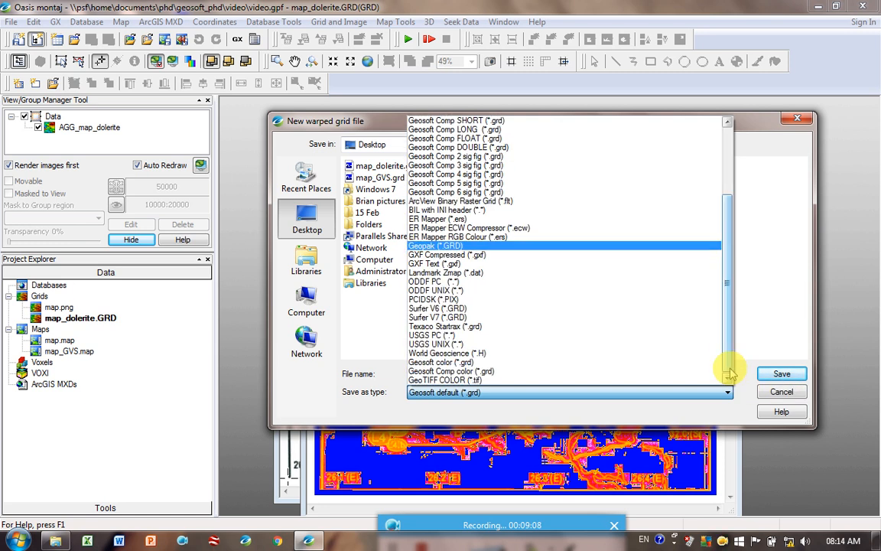
pyautogui.click(435, 380)
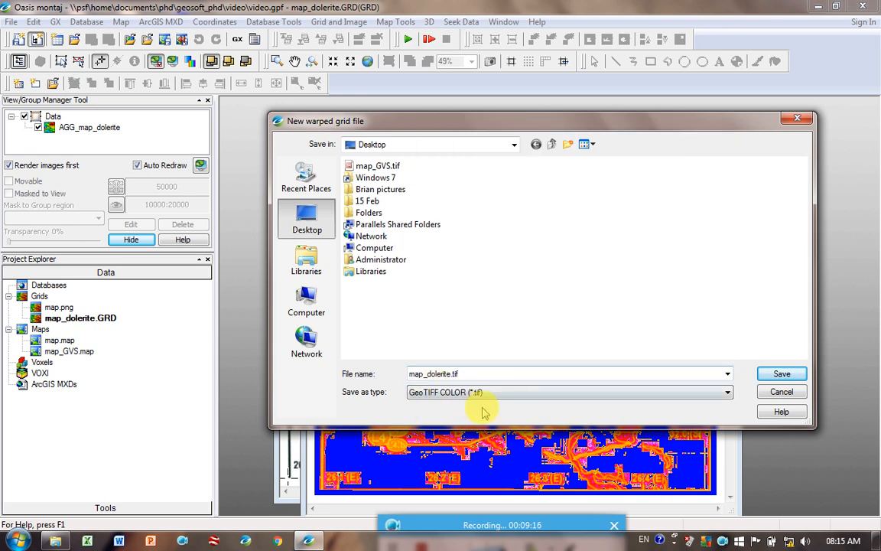
pyautogui.click(774, 374)
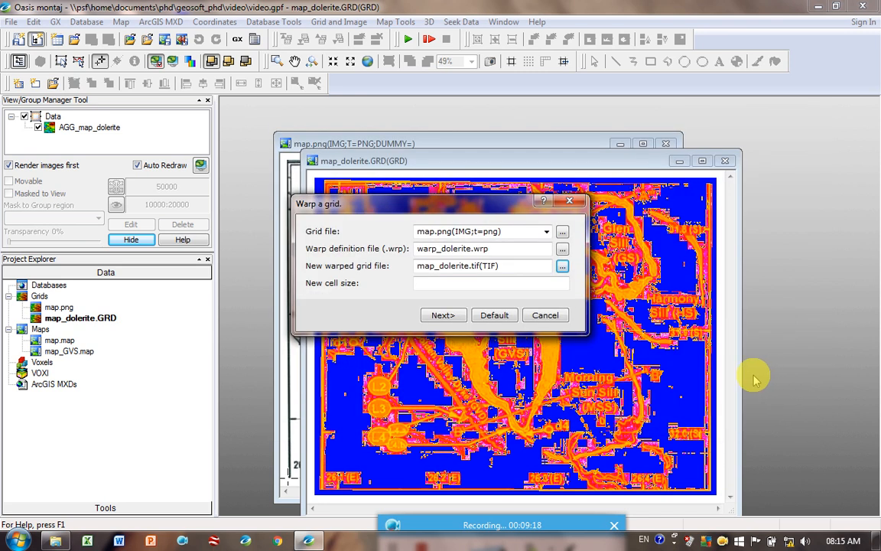
pyautogui.click(444, 315)
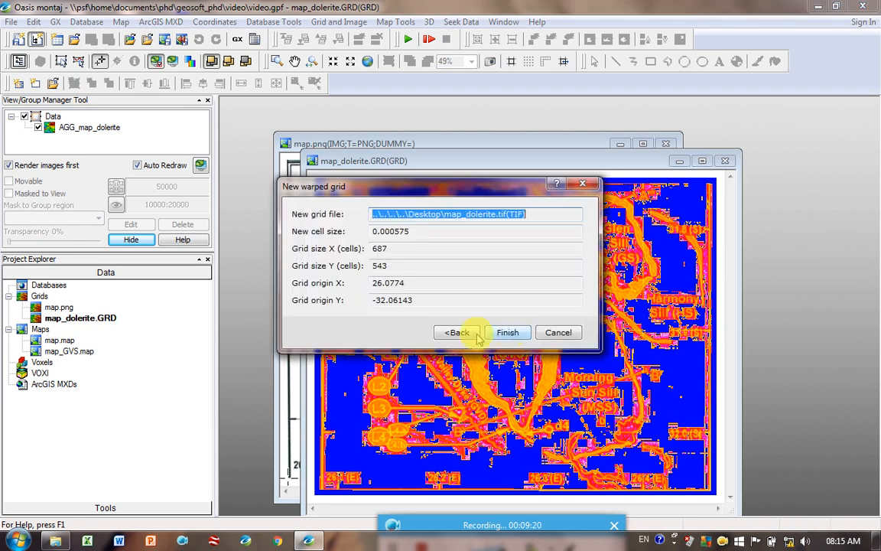
pyautogui.click(507, 332)
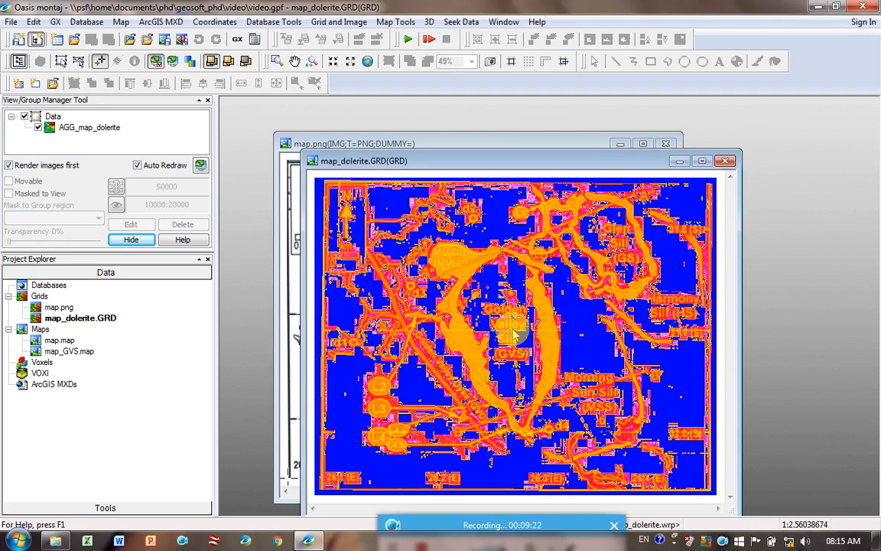
# Close the map_dolerite.GRD display and add the GeoTIFF map_dolerite.tif from the Desktop to the project's grids
pyautogui.click(726, 162)
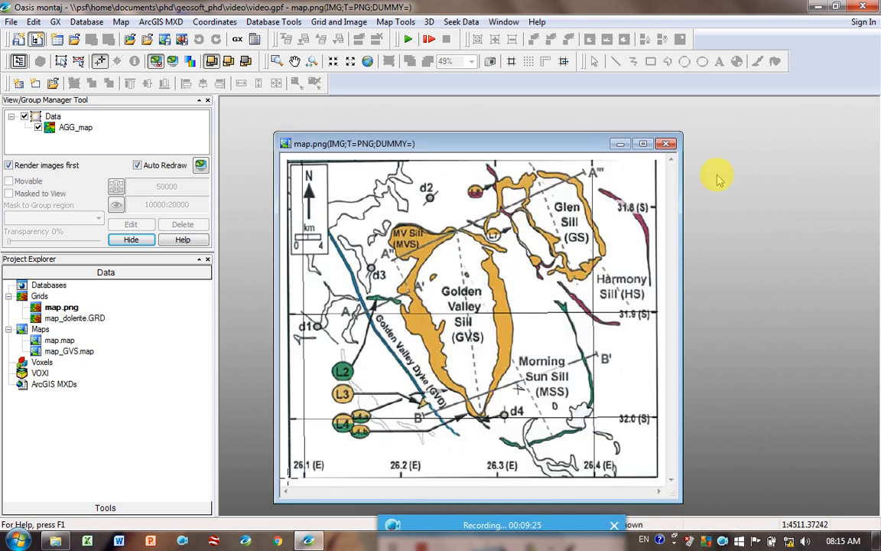
pyautogui.rightClick(39, 297)
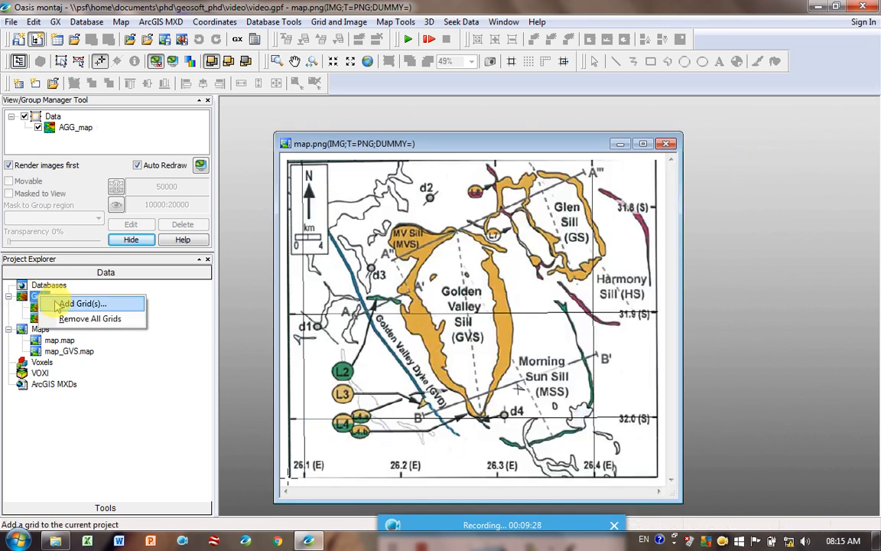
pyautogui.click(76, 301)
pyautogui.click(221, 205)
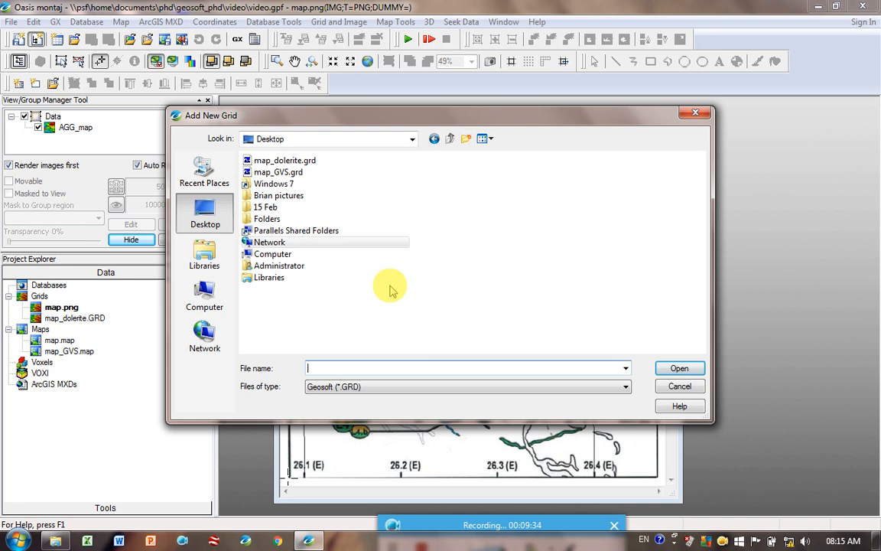
pyautogui.click(320, 388)
pyautogui.click(320, 388)
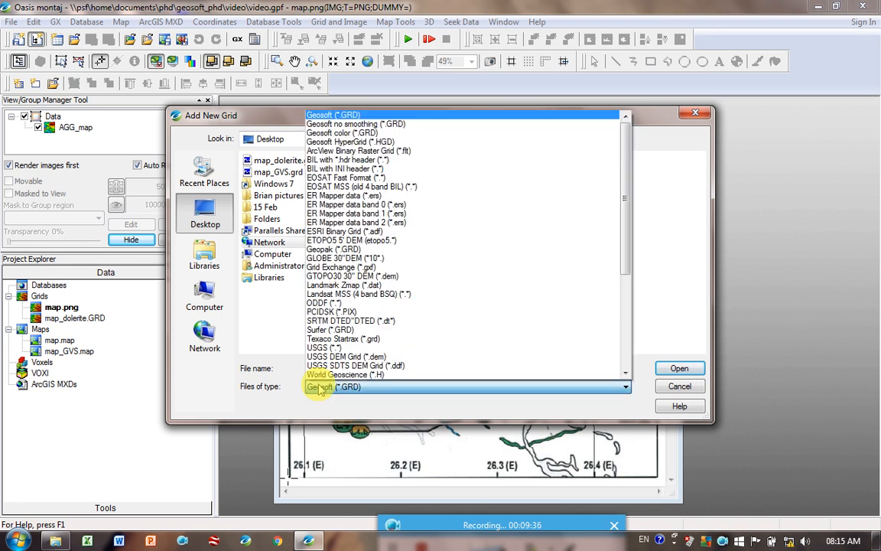
pyautogui.click(627, 365)
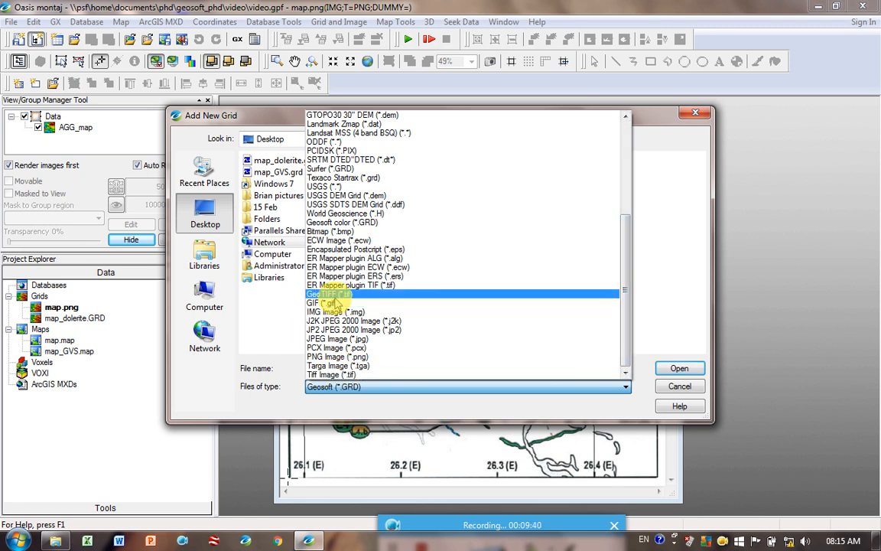
pyautogui.click(337, 295)
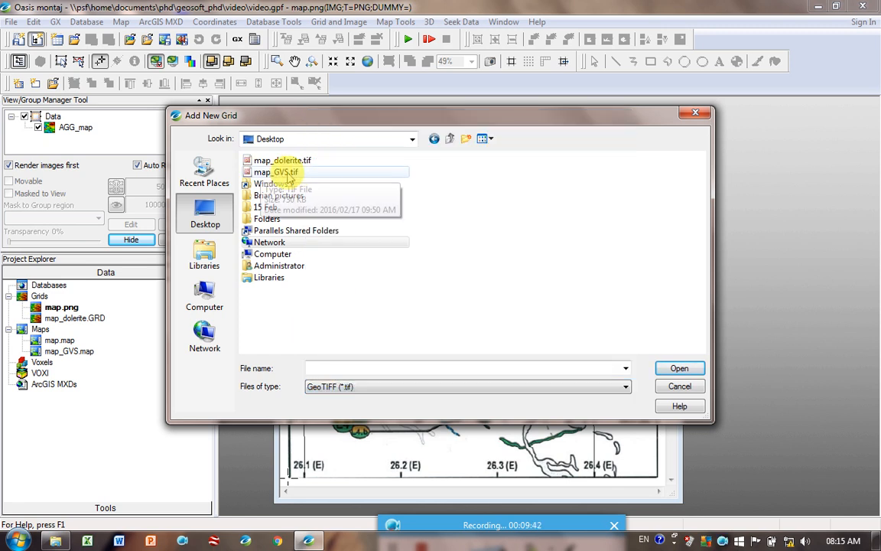
pyautogui.click(308, 161)
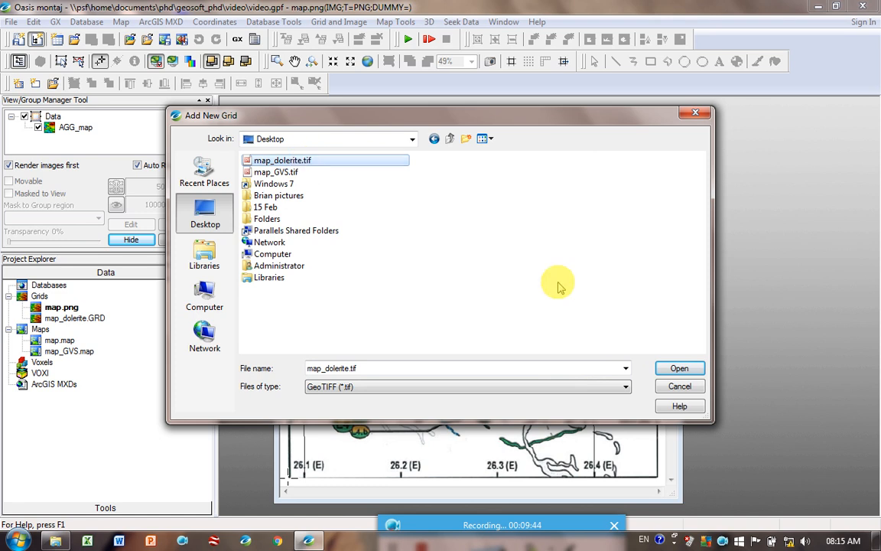
pyautogui.click(679, 368)
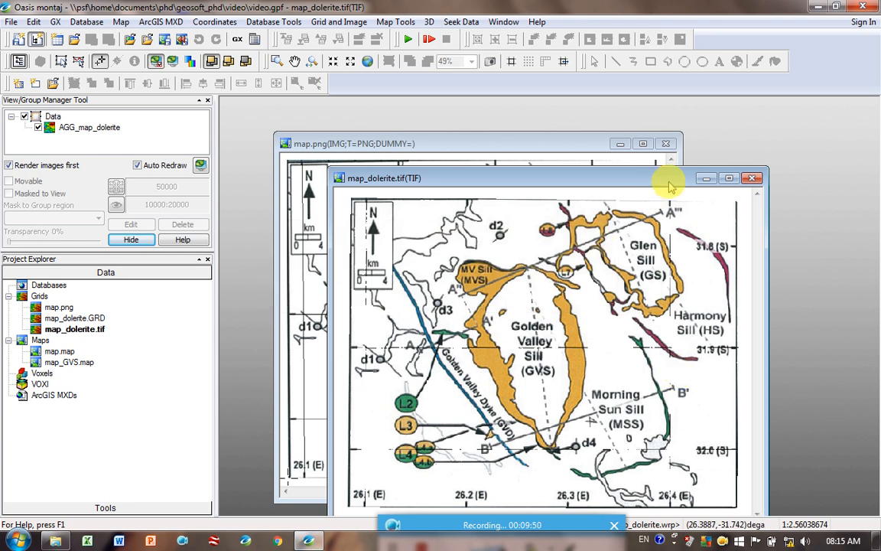
pyautogui.moveTo(670, 186); pyautogui.dragTo(667, 107)
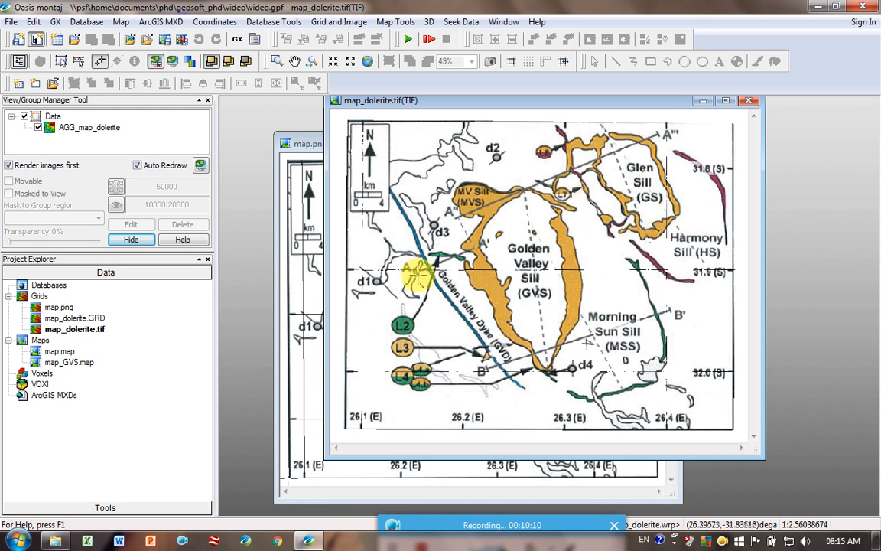
# Switch to the Desktop folder in Windows Explorer and open the warp definition file warp_dolerite.wrp with WordPad
pyautogui.click(57, 541)
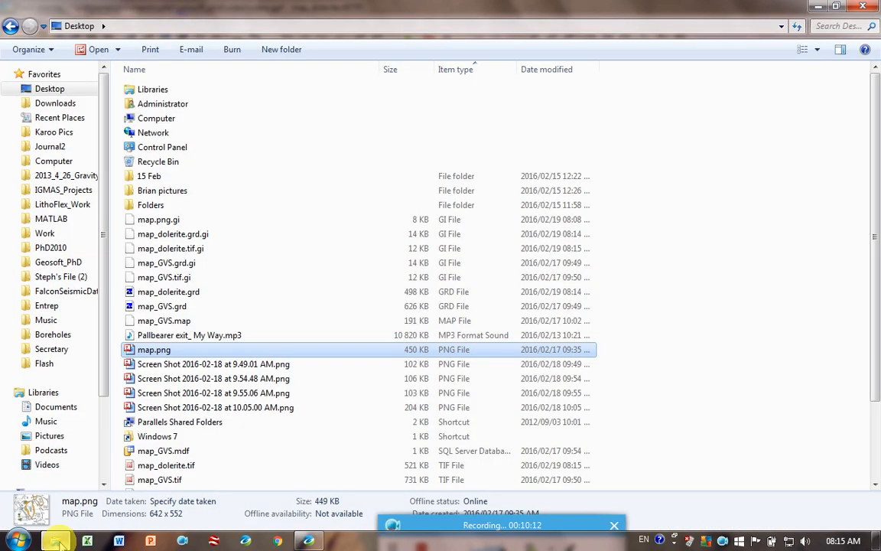
pyautogui.click(59, 89)
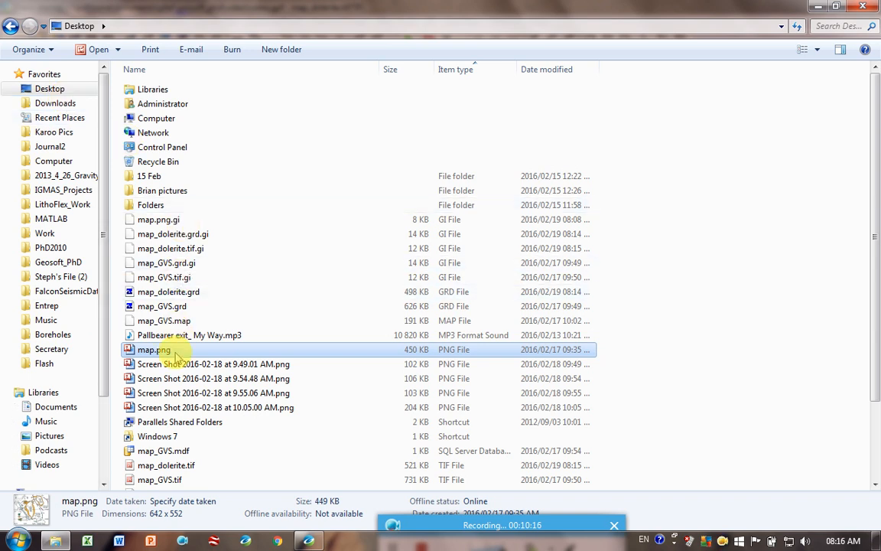
pyautogui.scroll(-2, 176, 357)
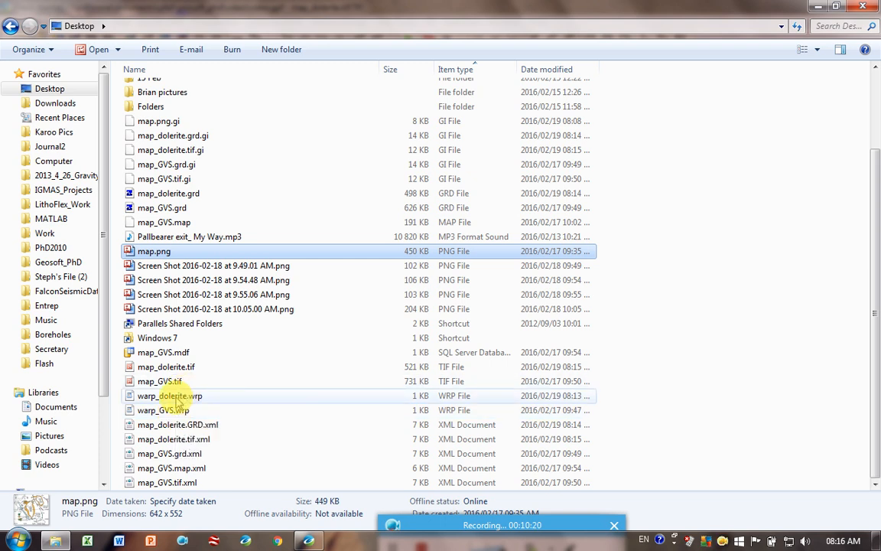
pyautogui.click(175, 397)
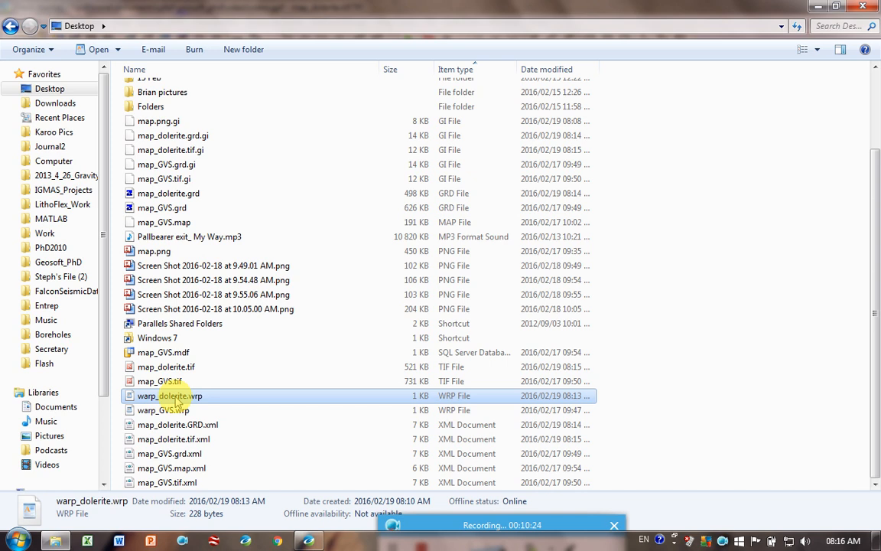
pyautogui.rightClick(132, 396)
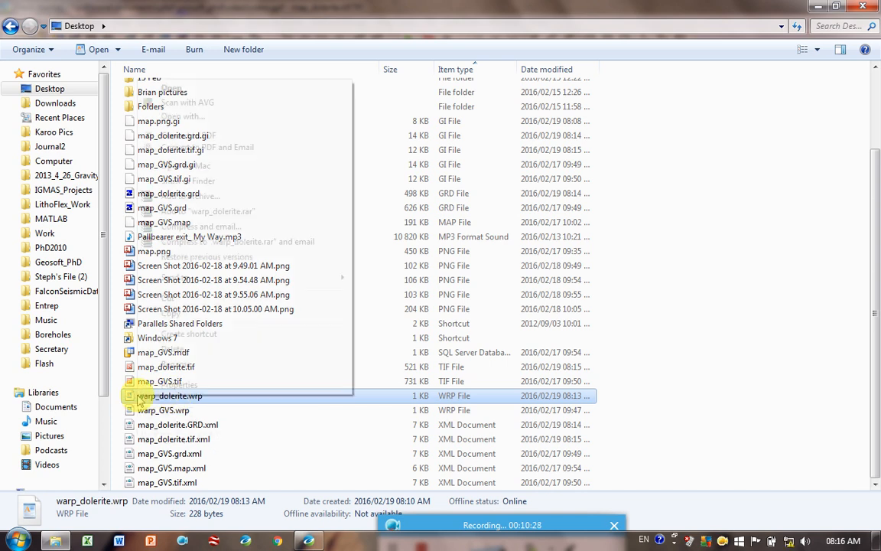
pyautogui.click(276, 118)
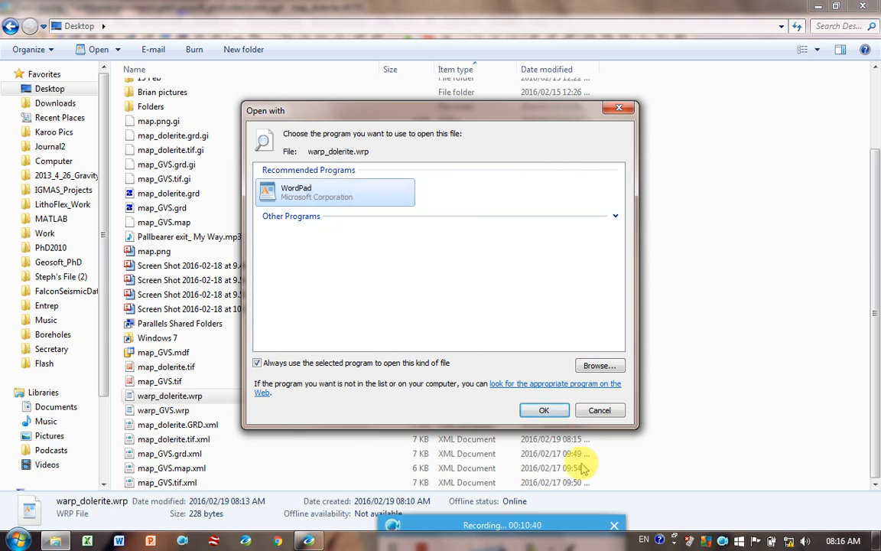
pyautogui.click(544, 411)
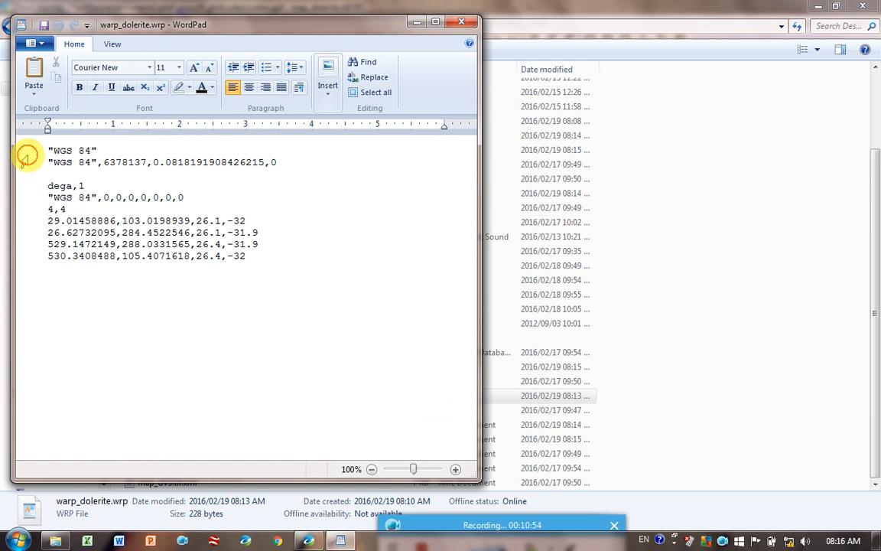
# Examine the coordinate system, unit and control point lines in the warp definition file
pyautogui.moveTo(25, 153); pyautogui.dragTo(24, 177)
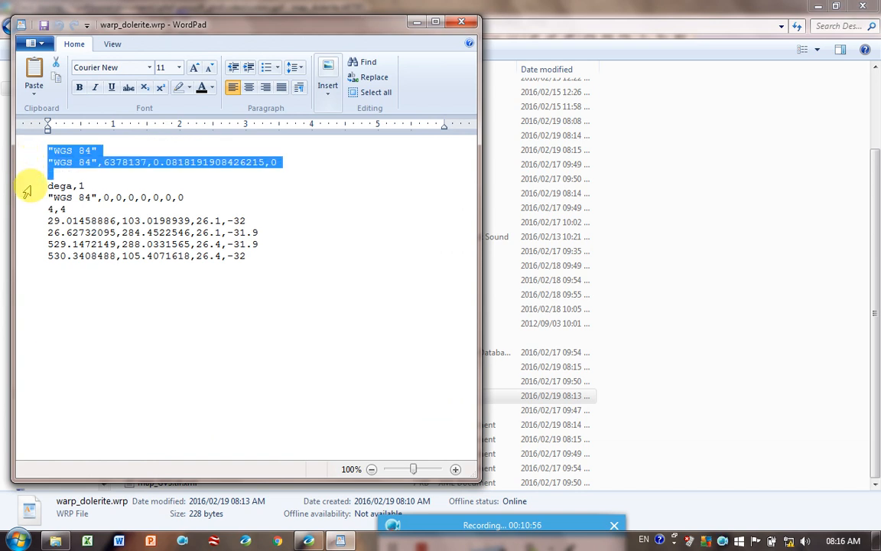
pyautogui.click(29, 187)
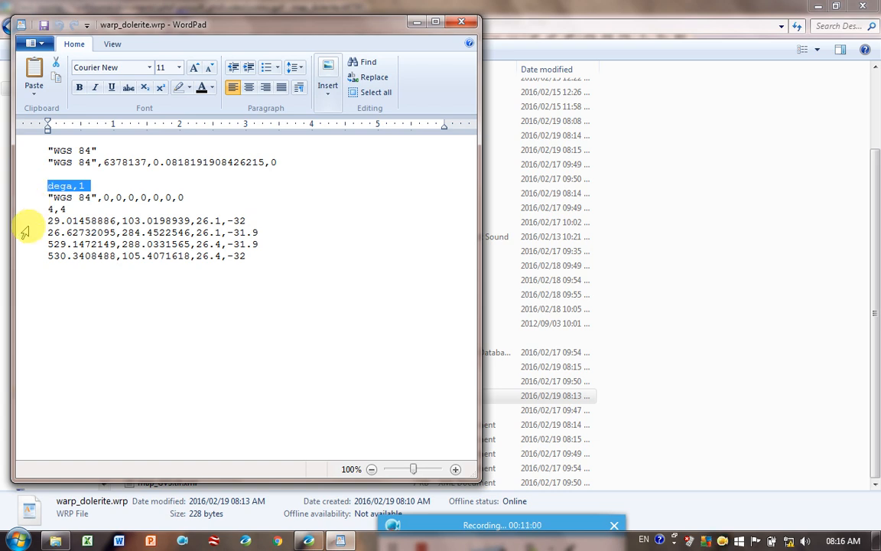
pyautogui.moveTo(23, 223); pyautogui.dragTo(27, 264)
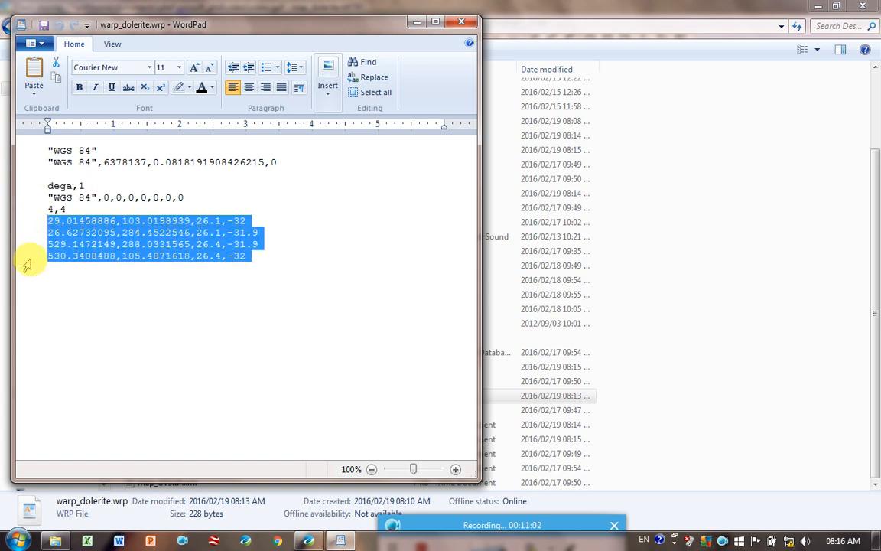
pyautogui.click(71, 235)
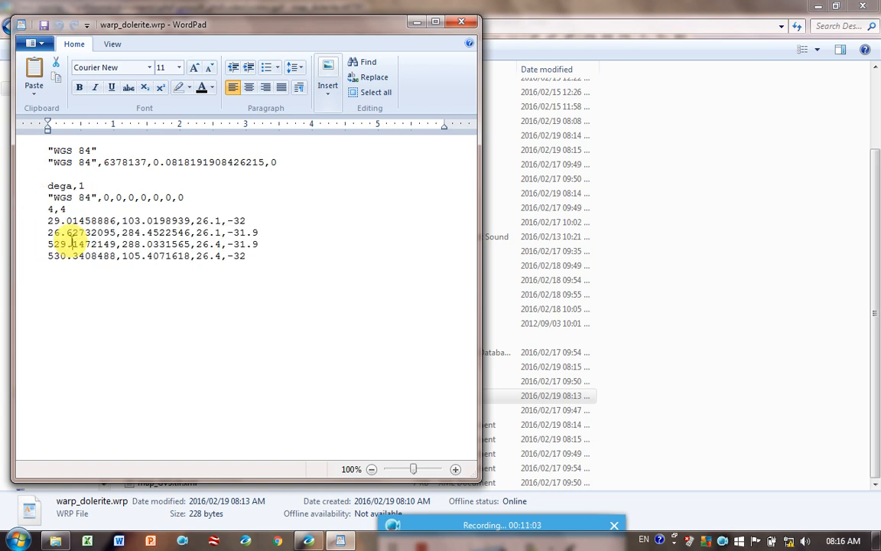
# Examine the image and longitude/latitude columns of the four control points, and close the warp file to return to Oasis montaj
pyautogui.click(142, 244)
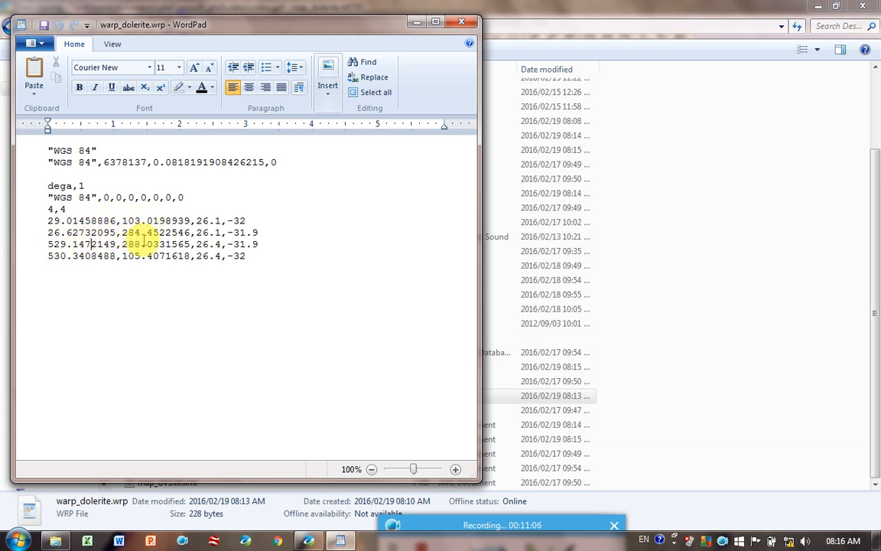
pyautogui.click(203, 221)
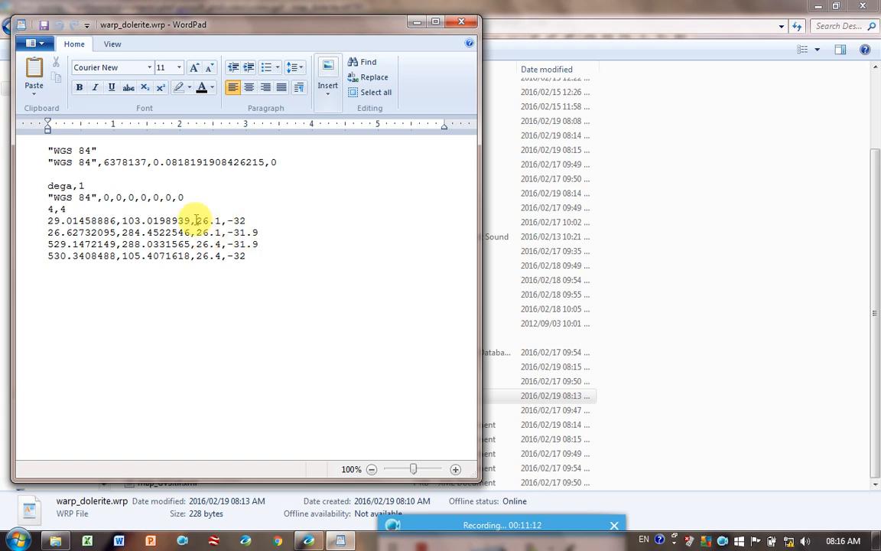
pyautogui.click(263, 258)
pyautogui.moveTo(215, 244); pyautogui.dragTo(199, 214)
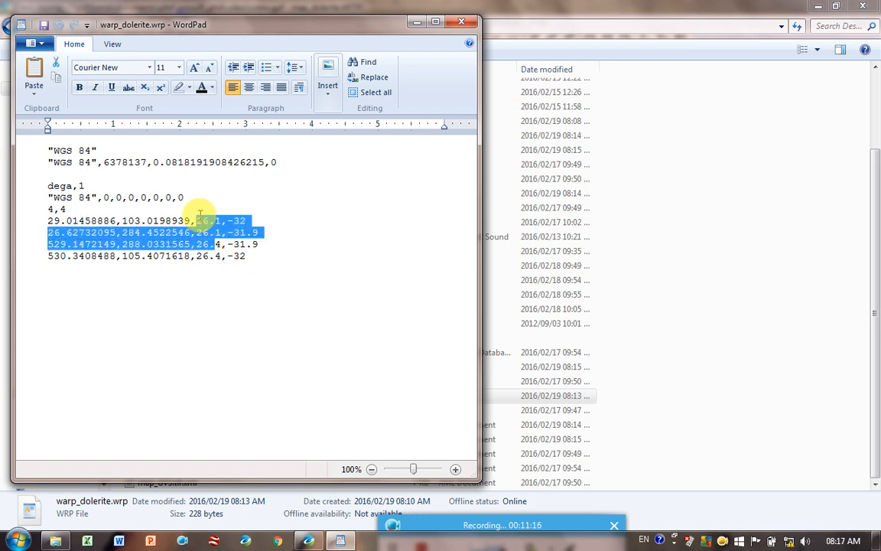
pyautogui.click(207, 220)
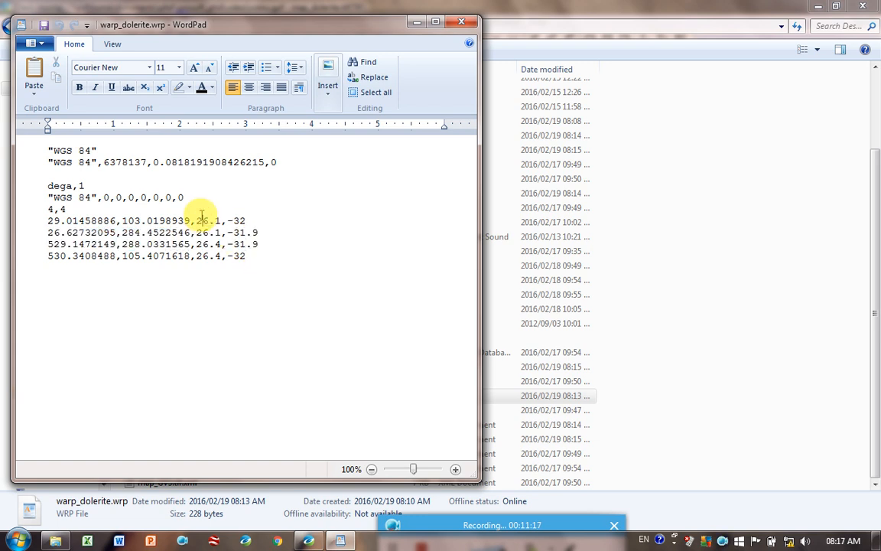
pyautogui.click(209, 255)
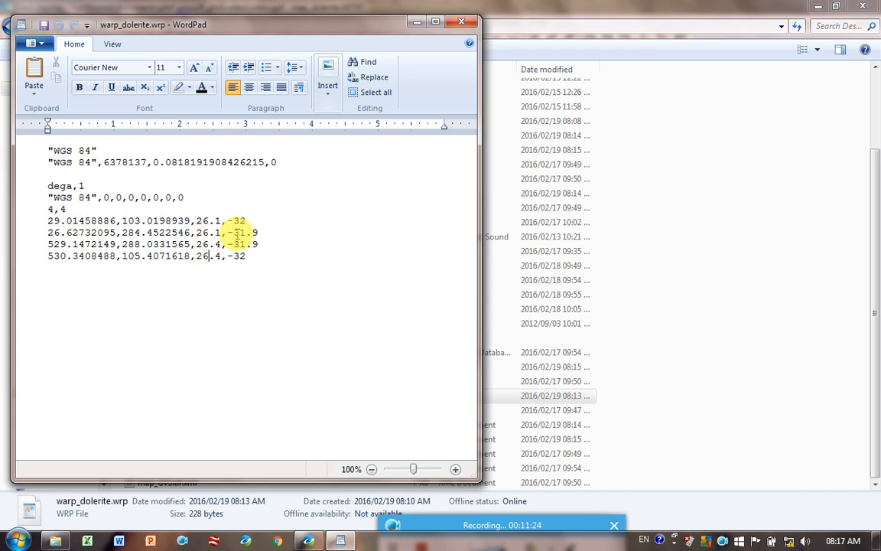
pyautogui.click(234, 244)
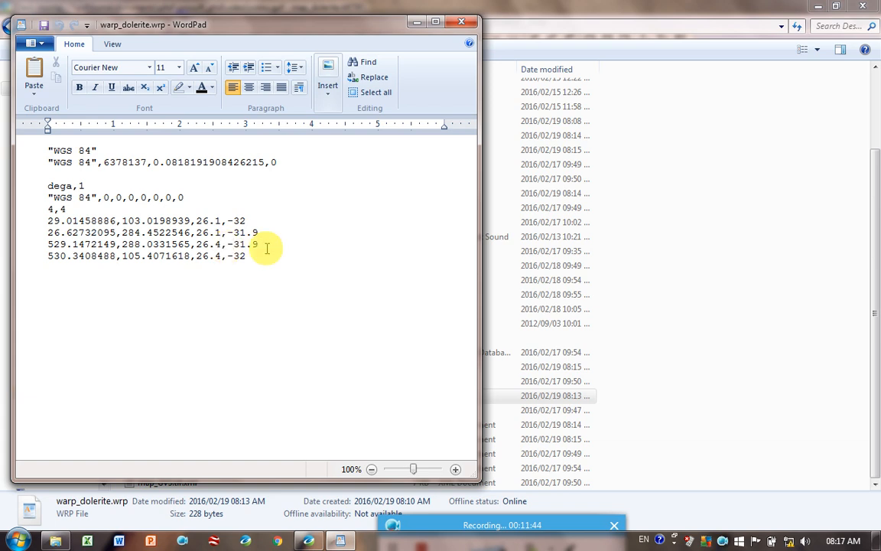
pyautogui.click(461, 23)
pyautogui.click(819, 7)
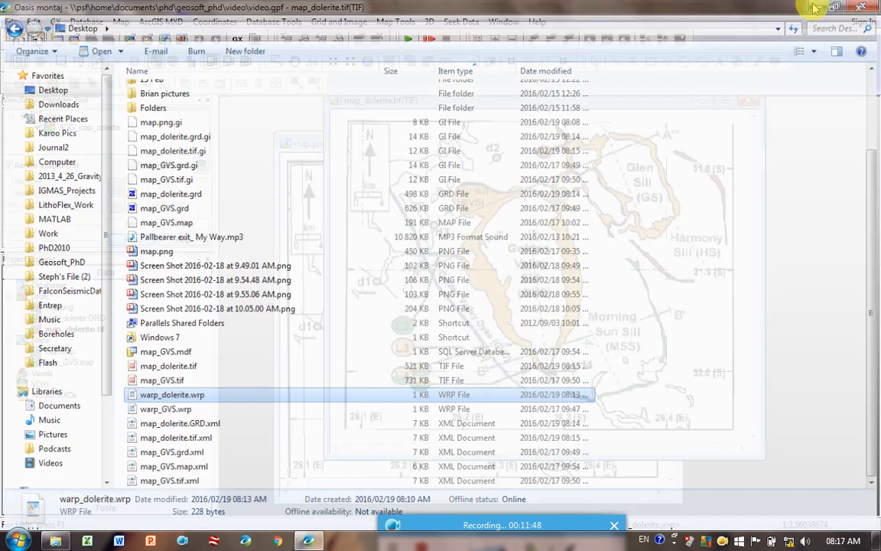
pyautogui.click(216, 22)
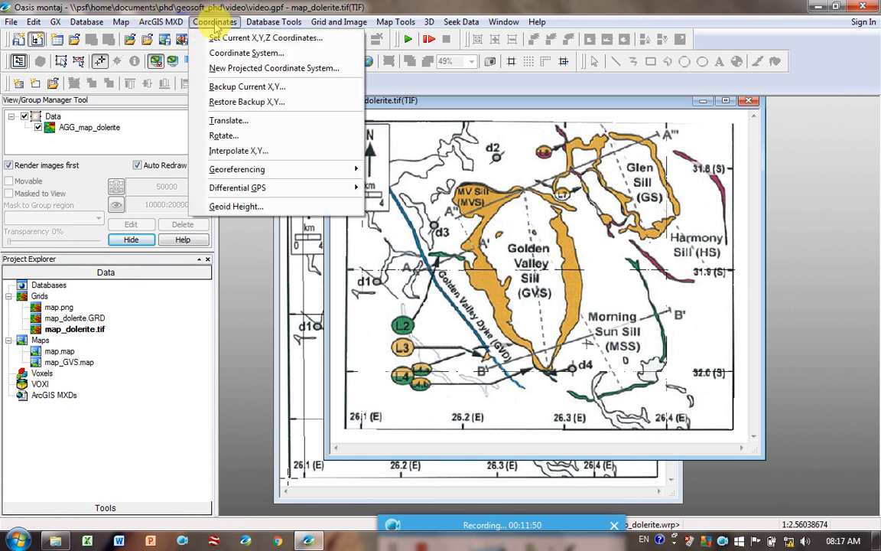
pyautogui.moveTo(360, 175)
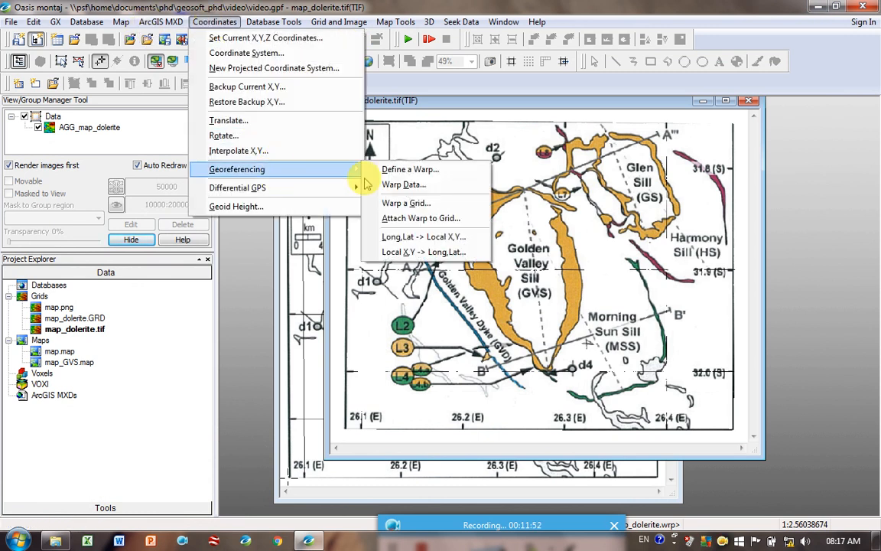
pyautogui.click(394, 201)
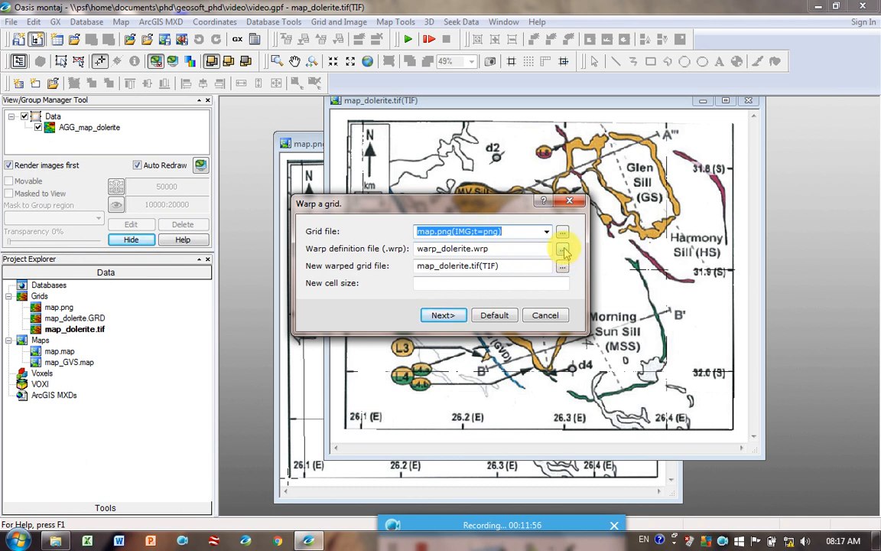
pyautogui.click(556, 318)
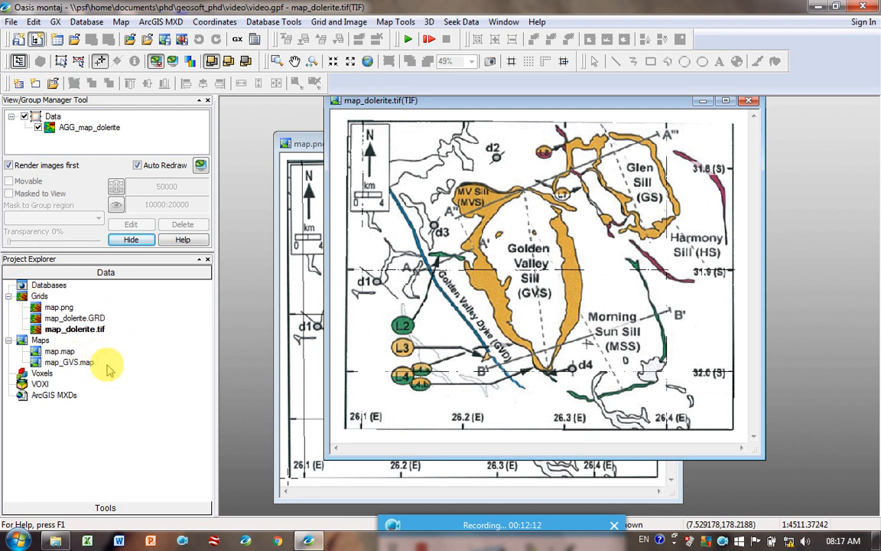
# Open map_GVS.map from the project's maps to view its finished layout, and close it
pyautogui.doubleClick(73, 364)
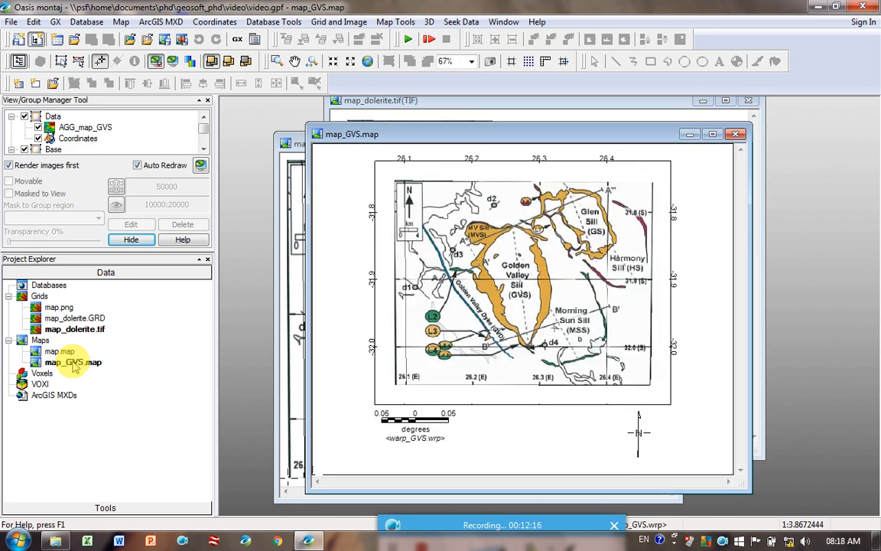
pyautogui.click(735, 135)
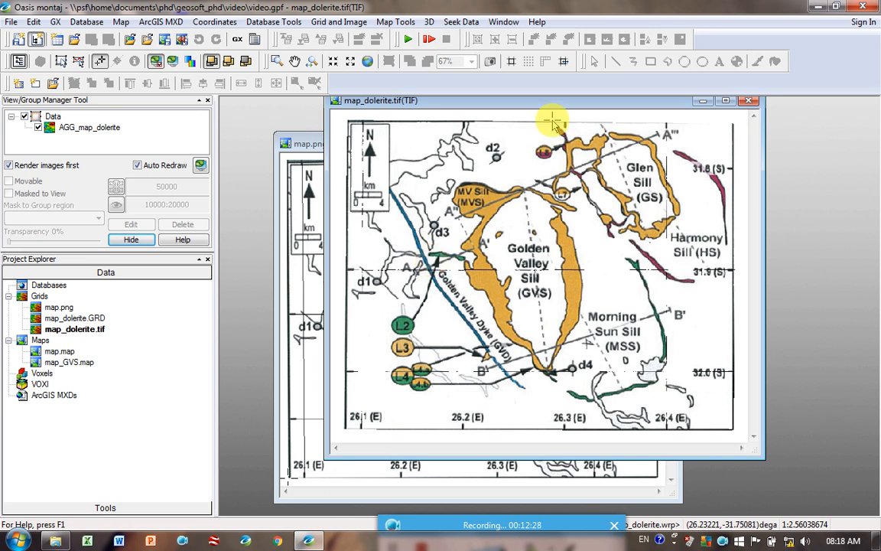
# Start a new map from X,Y with its data range outlined around the whole map_dolerite.tif image, about 26.08 to 26.47 by -32.06 to -31.75 degrees
pyautogui.click(389, 25)
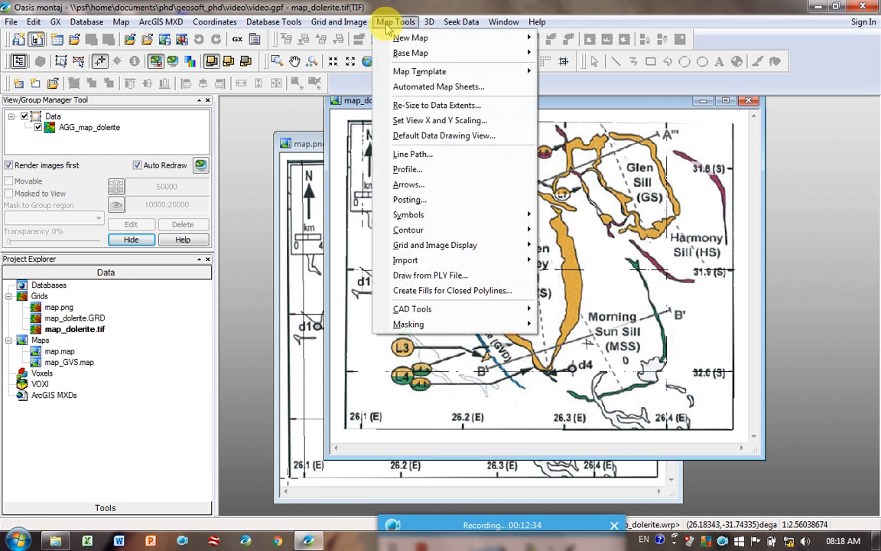
pyautogui.moveTo(405, 37)
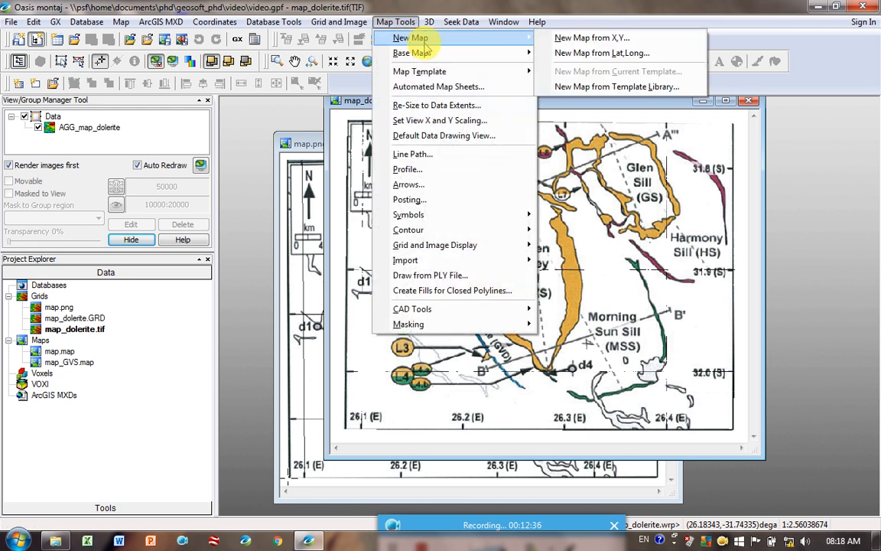
pyautogui.click(626, 42)
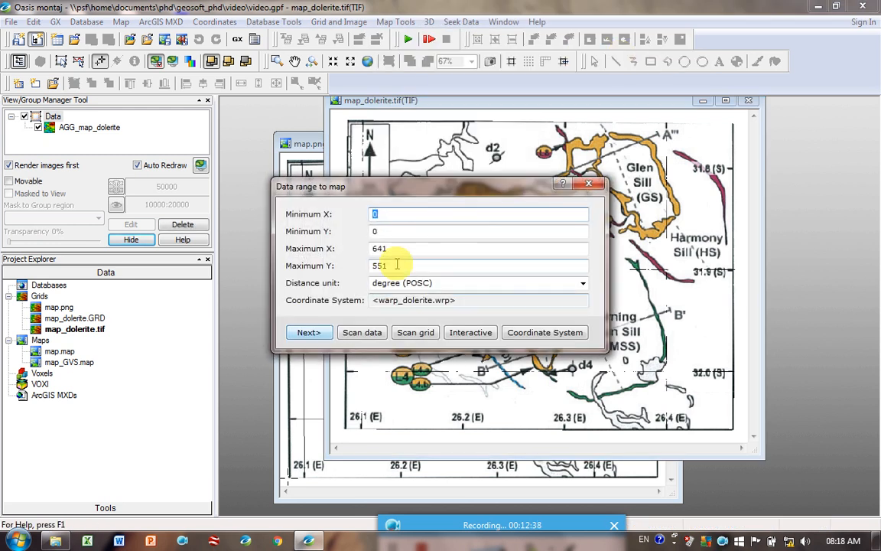
pyautogui.click(469, 333)
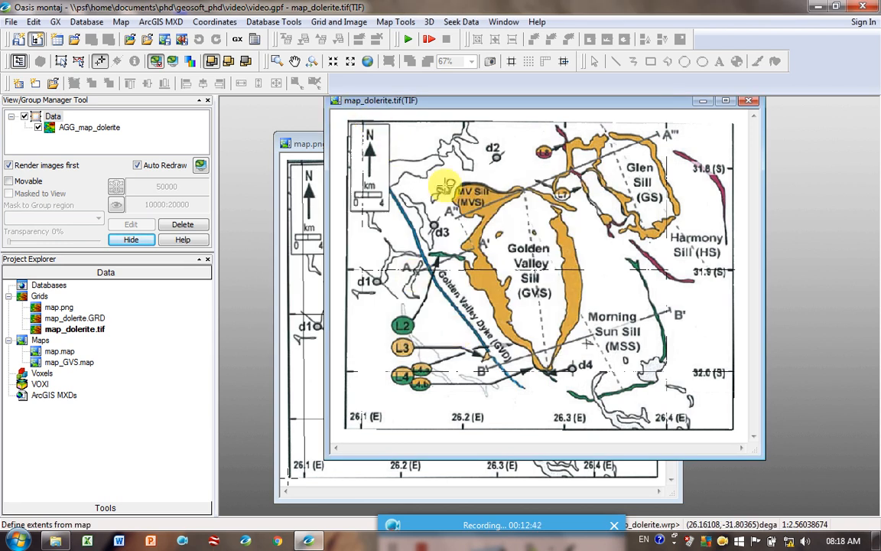
pyautogui.click(460, 195)
pyautogui.click(346, 114)
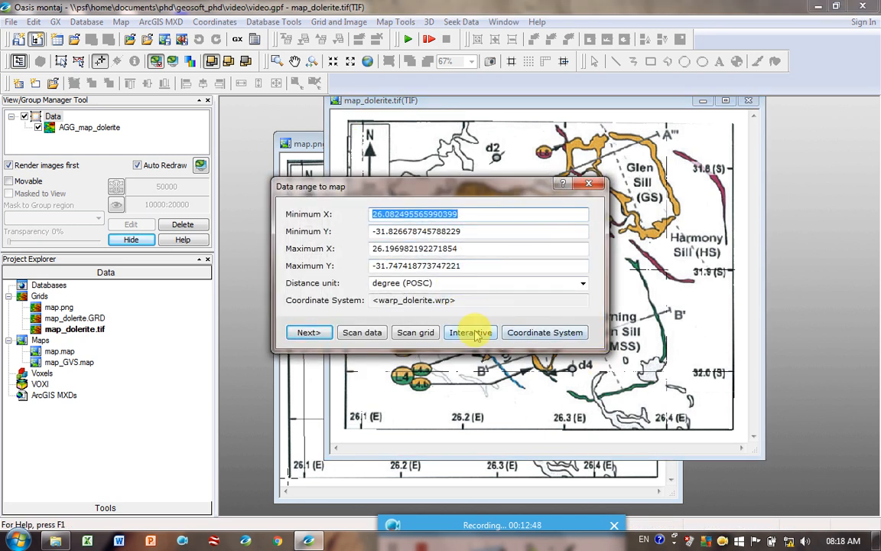
pyautogui.click(473, 334)
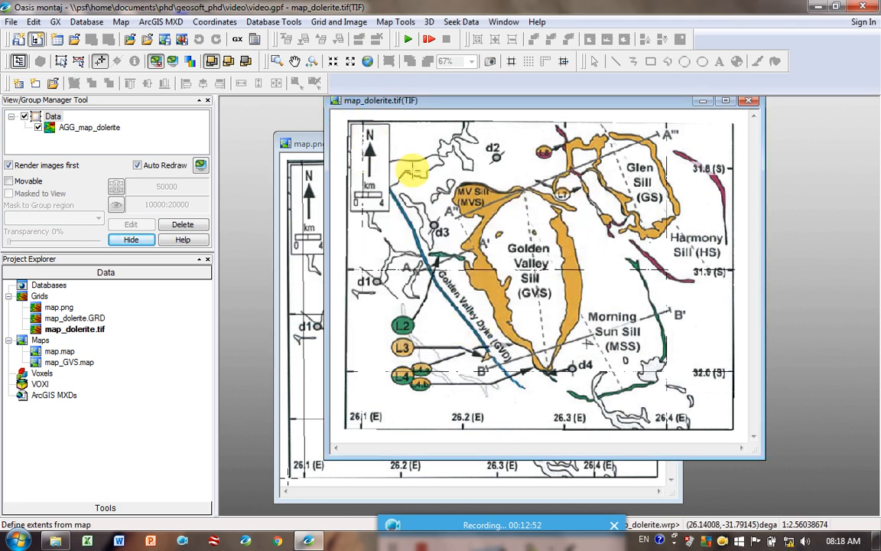
pyautogui.moveTo(344, 119); pyautogui.dragTo(733, 431)
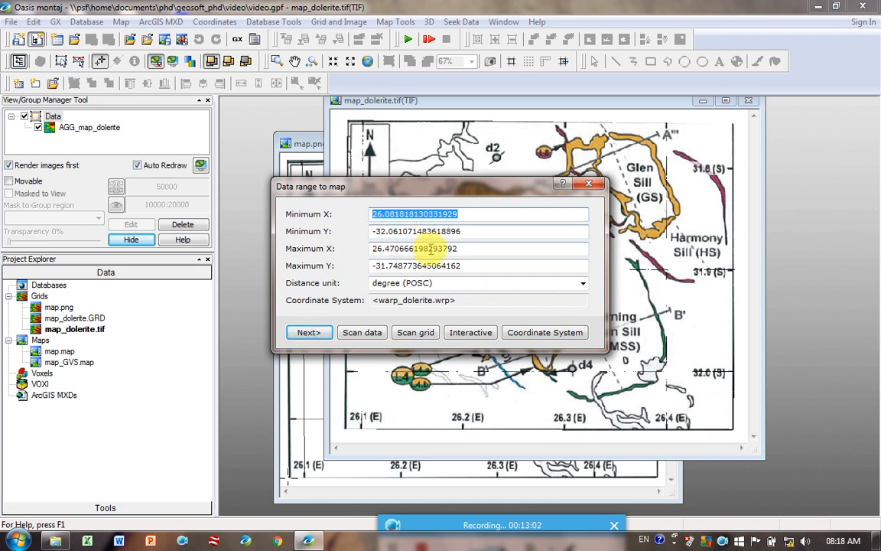
pyautogui.click(310, 332)
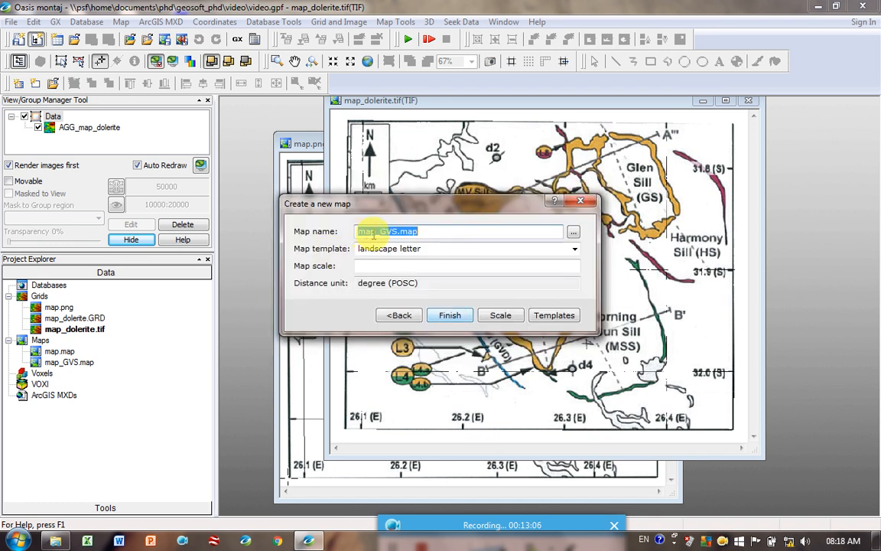
# Name the new map map_dolerites.map on the Desktop and create it with the landscape letter template
pyautogui.click(573, 231)
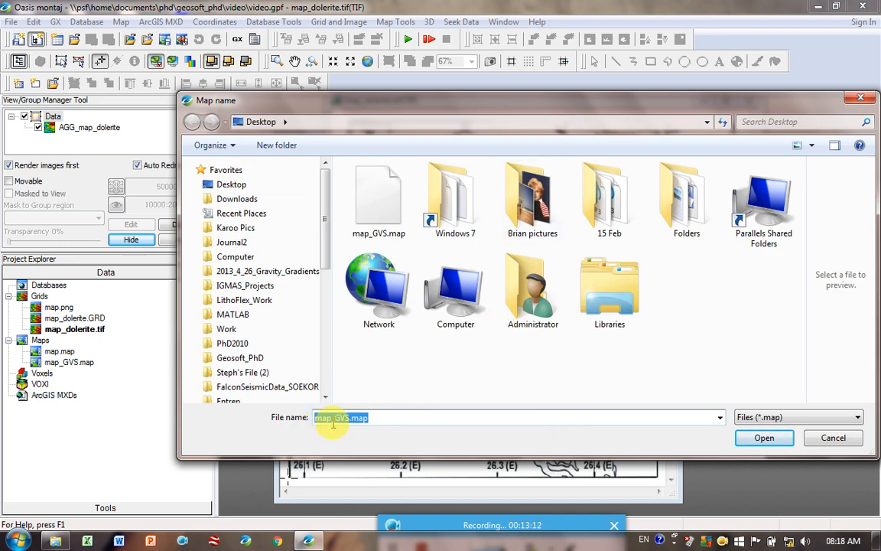
pyautogui.click(349, 417)
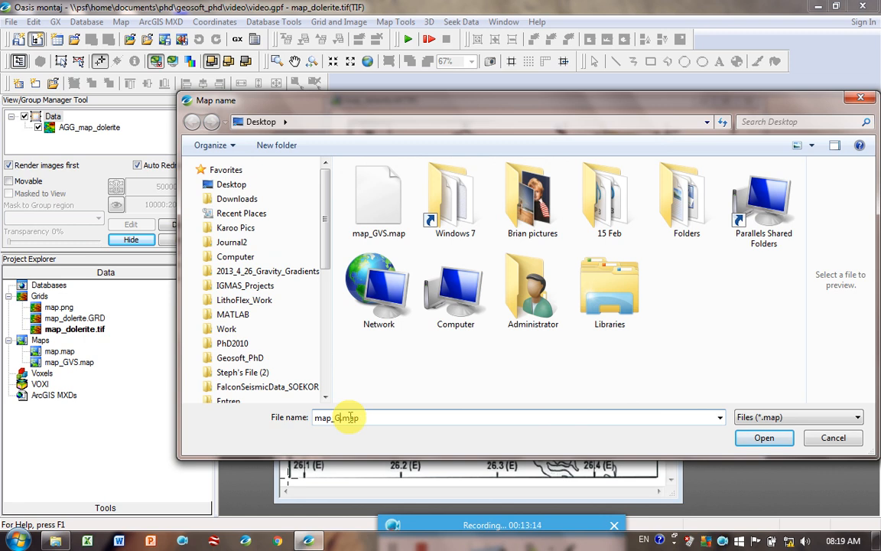
pyautogui.press('BackSpace')
pyautogui.press('BackSpace')
pyautogui.press('BackSpace')
pyautogui.write('dolerites')
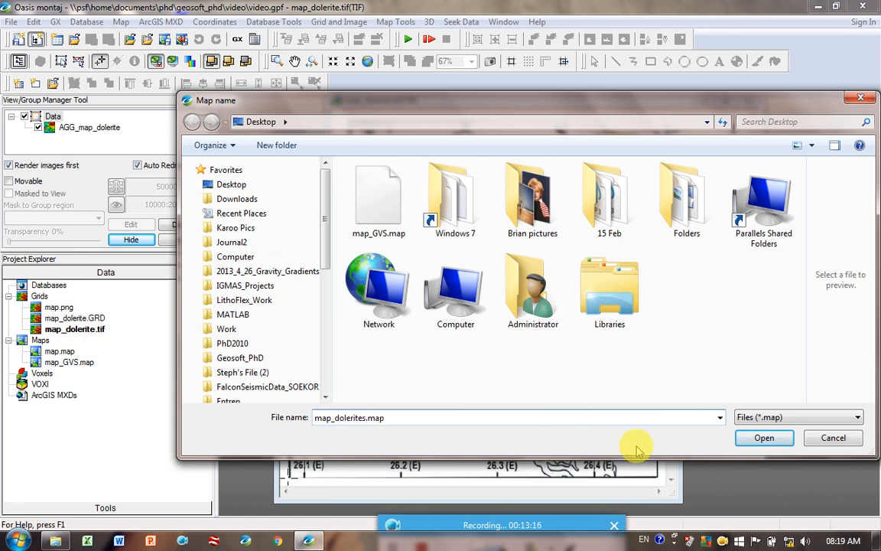
pyautogui.click(760, 438)
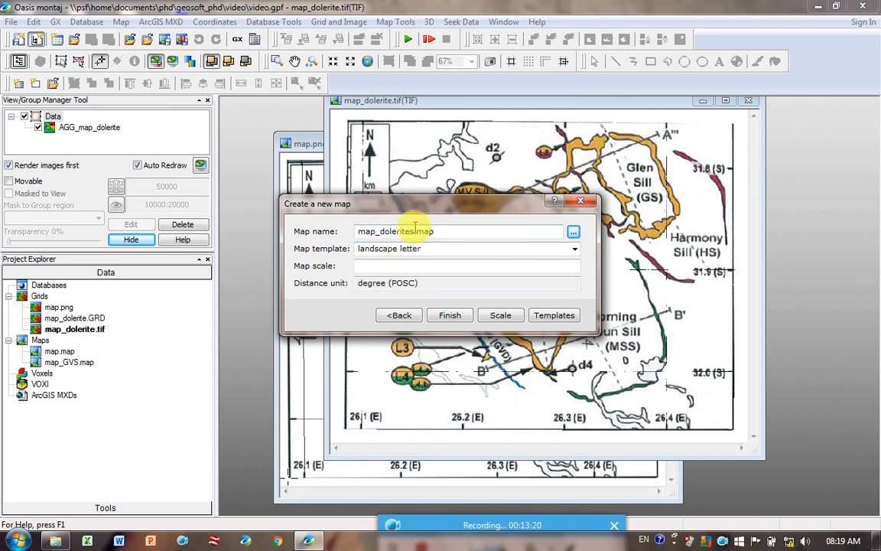
pyautogui.click(451, 317)
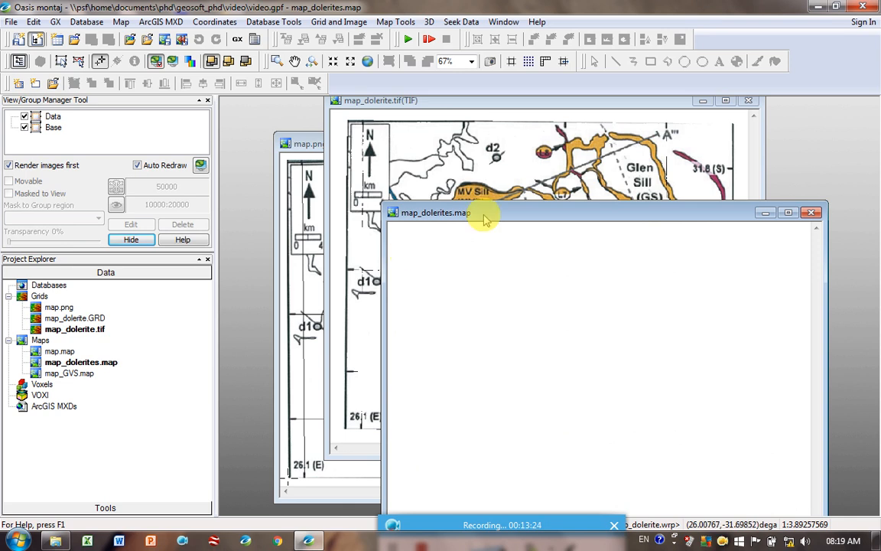
# Start drawing a base map on map_dolerites.map, accepting the figure style layout with its default scale and margins
pyautogui.moveTo(494, 218); pyautogui.dragTo(415, 128)
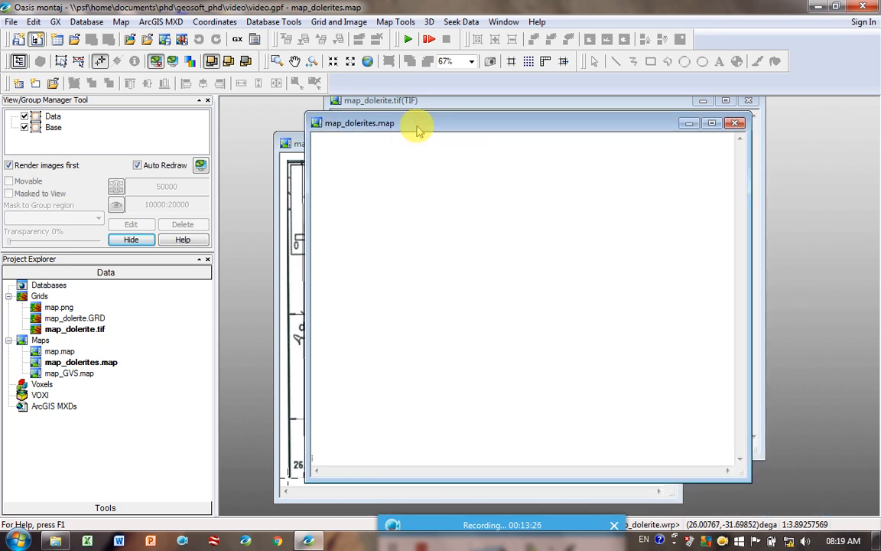
pyautogui.click(397, 21)
pyautogui.moveTo(405, 52)
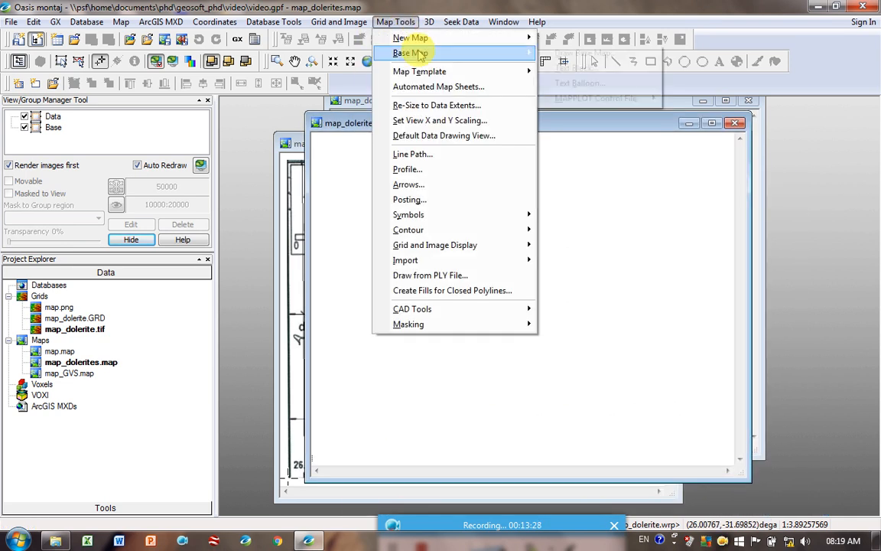
pyautogui.click(578, 53)
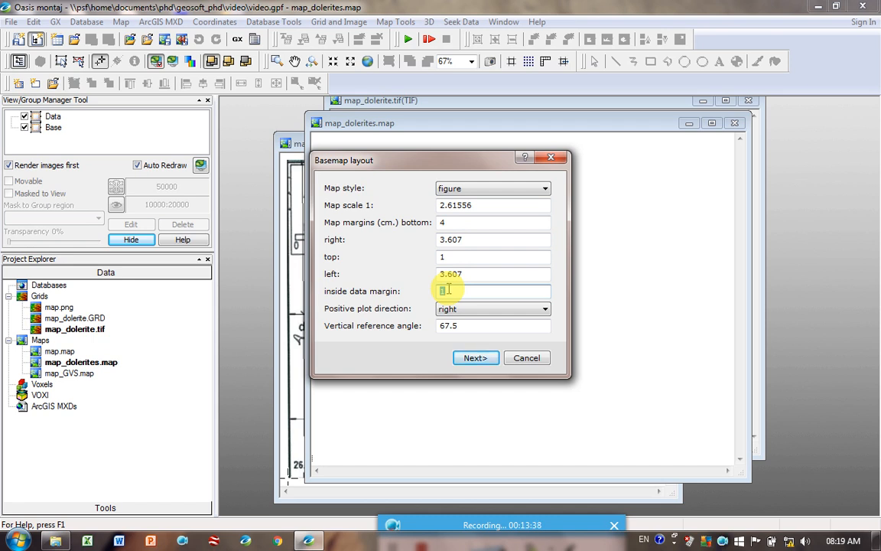
pyautogui.click(494, 363)
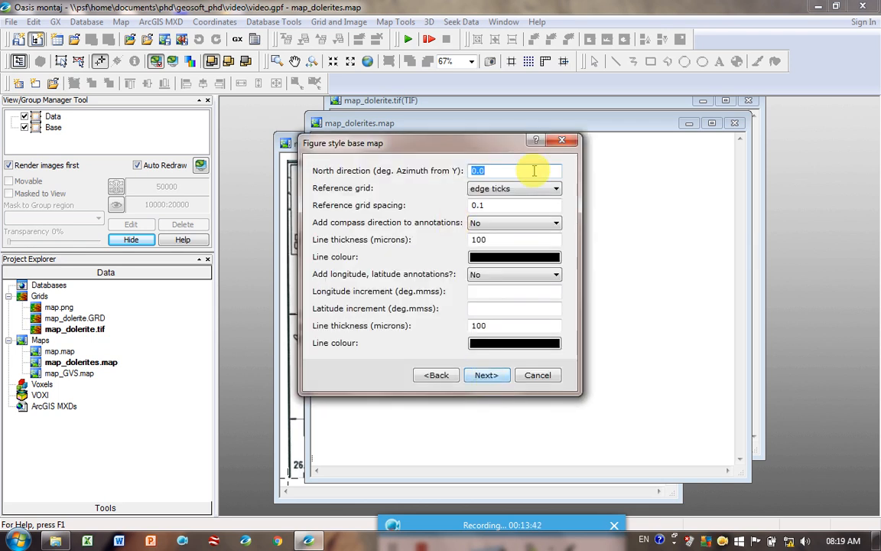
# Finish the figure style base map with edge ticks at 0.1 spacing, no longitude/latitude annotations, and blank titles
pyautogui.click(506, 189)
pyautogui.click(506, 191)
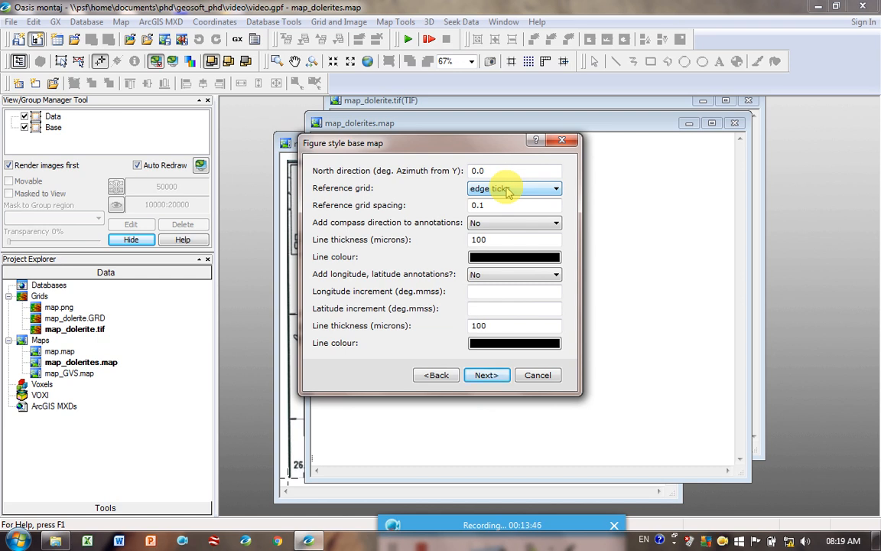
pyautogui.click(493, 204)
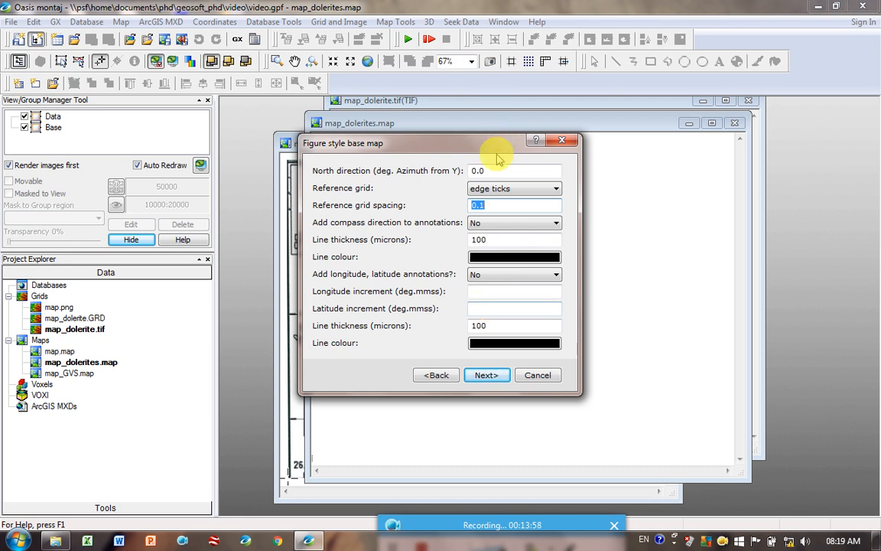
pyautogui.click(496, 191)
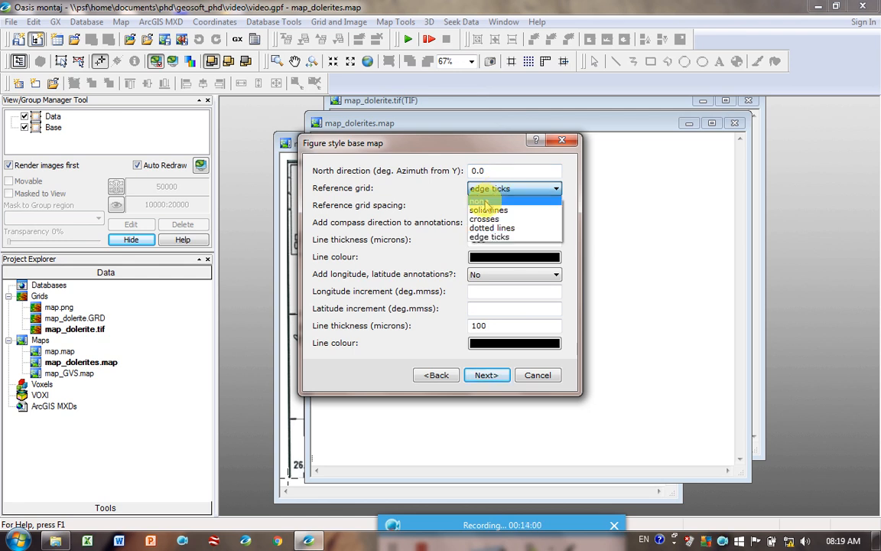
pyautogui.click(398, 183)
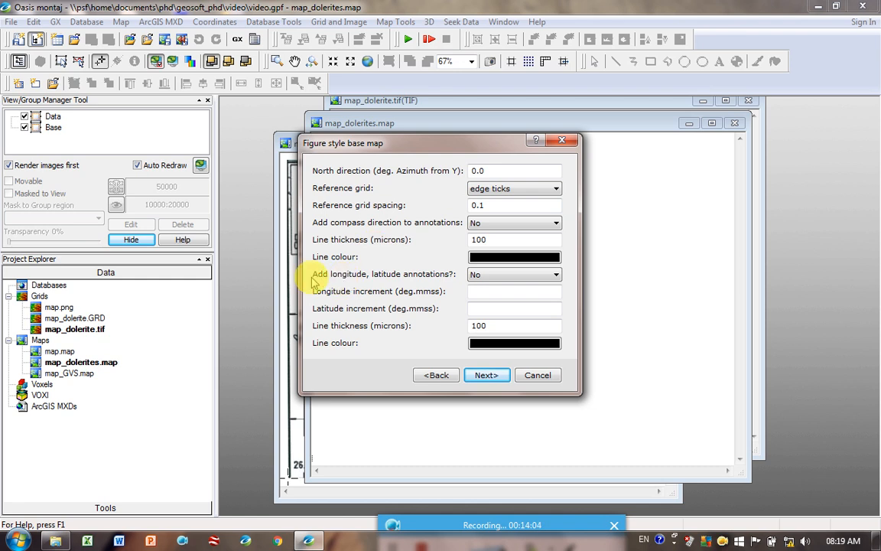
pyautogui.click(499, 276)
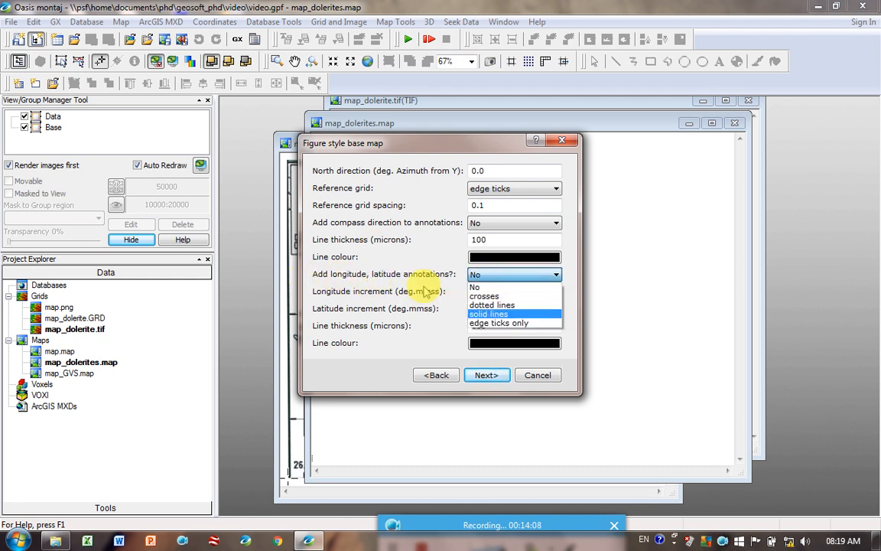
pyautogui.click(383, 252)
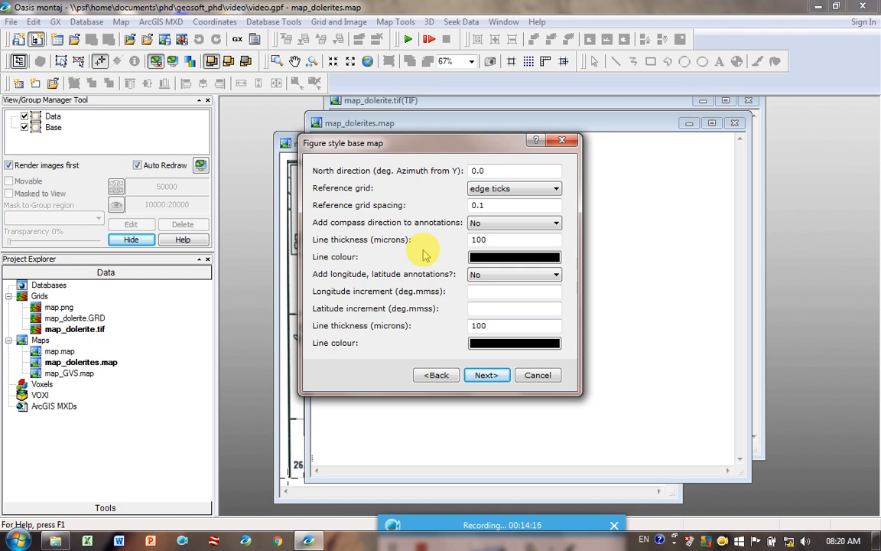
pyautogui.click(487, 381)
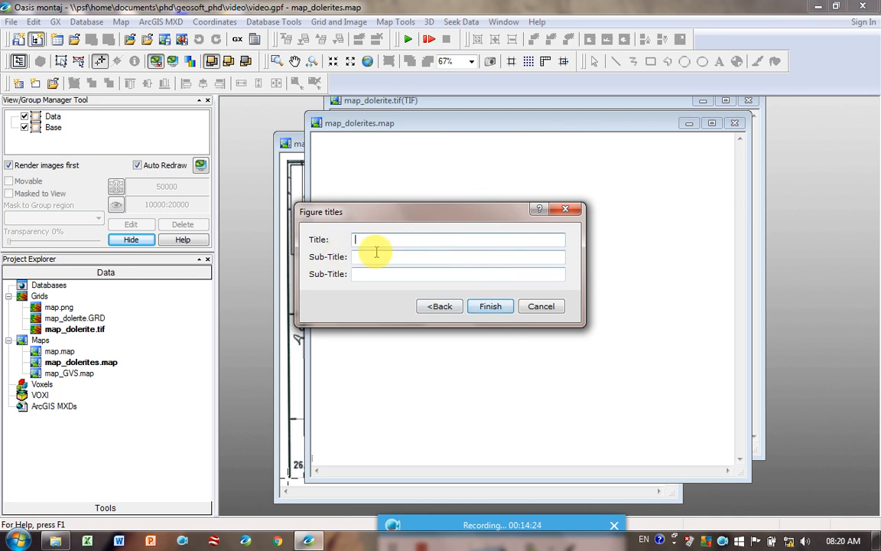
pyautogui.click(493, 307)
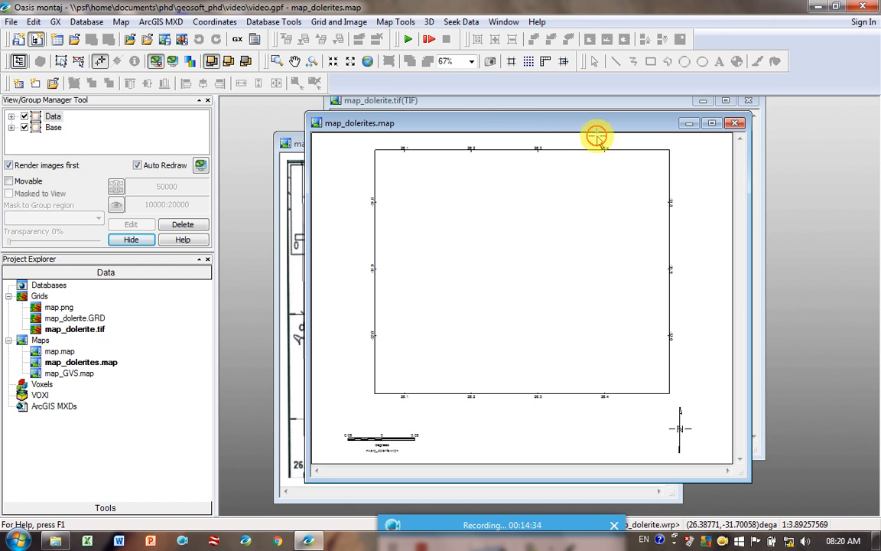
# Copy the AGG_map_dolerite group from map_dolerite.tif into the data view of map_dolerites.map
pyautogui.moveTo(557, 128); pyautogui.dragTo(736, 99)
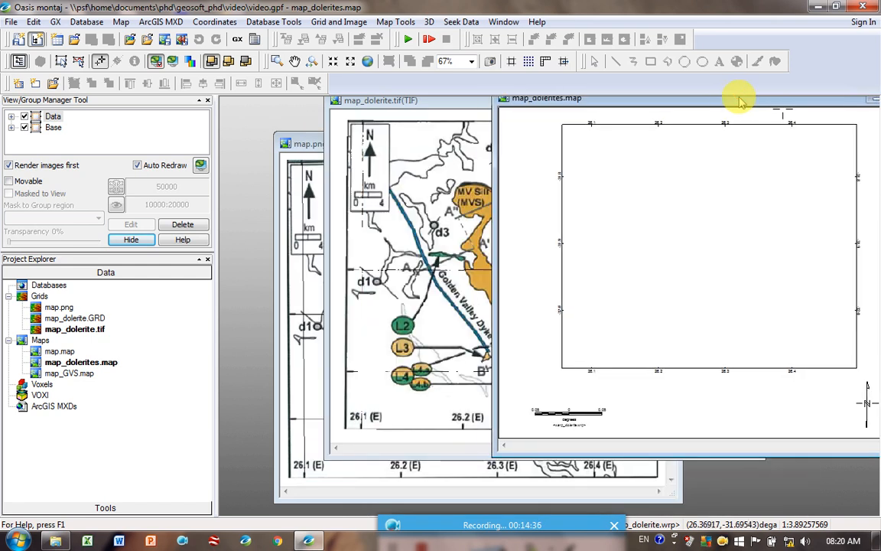
pyautogui.click(452, 103)
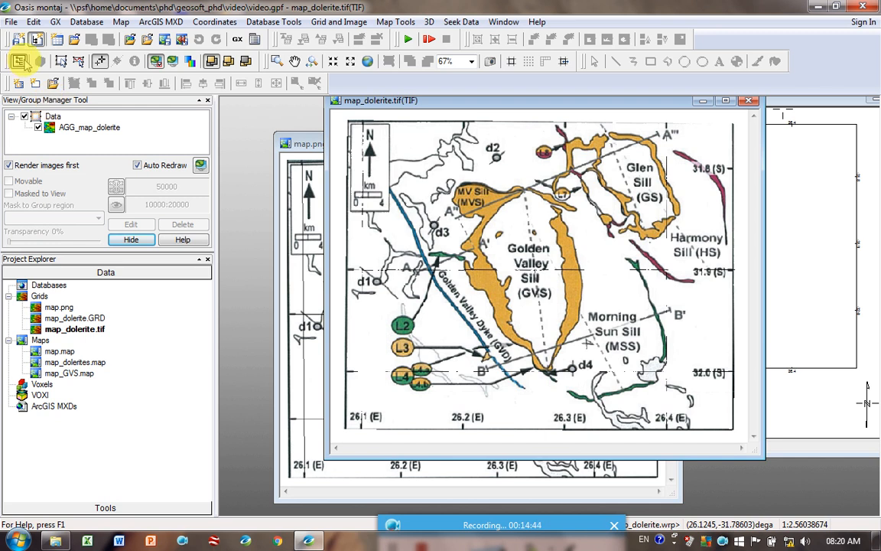
pyautogui.click(20, 61)
pyautogui.click(20, 61)
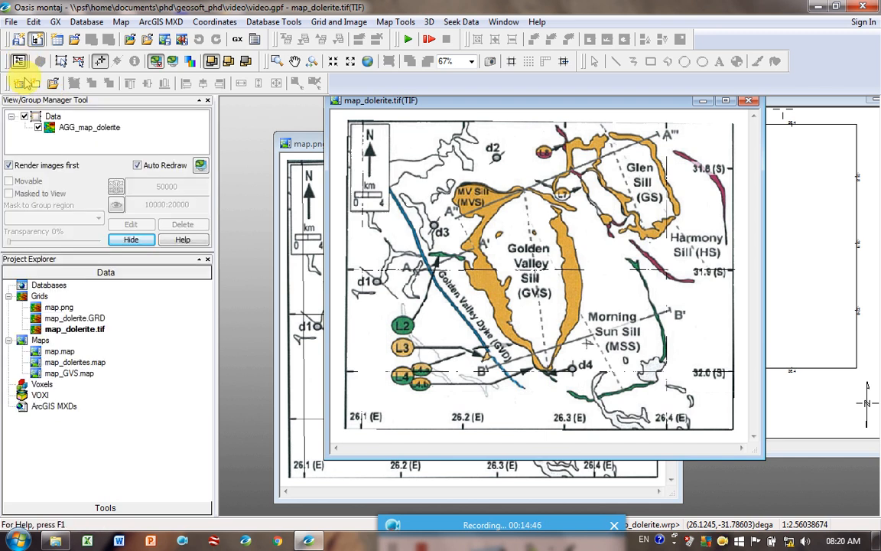
pyautogui.click(82, 131)
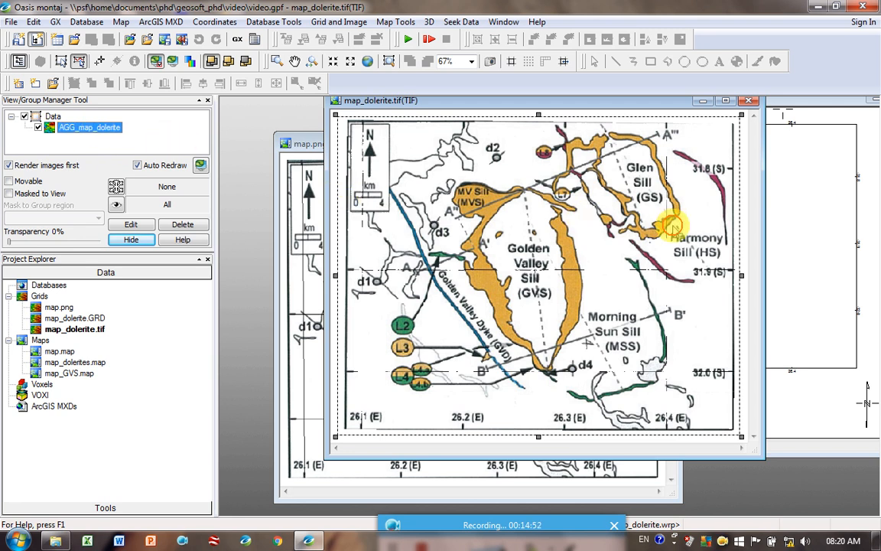
pyautogui.click(750, 233)
pyautogui.click(810, 234)
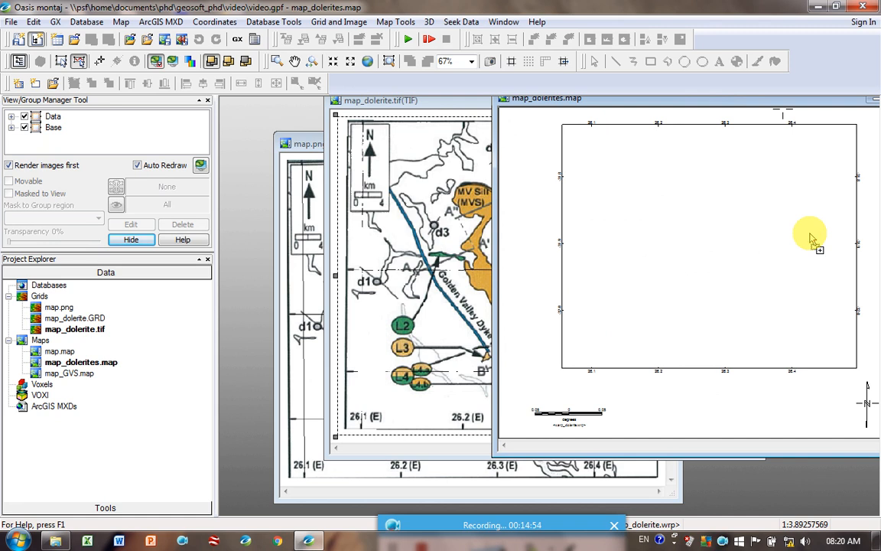
pyautogui.moveTo(813, 238); pyautogui.dragTo(812, 238)
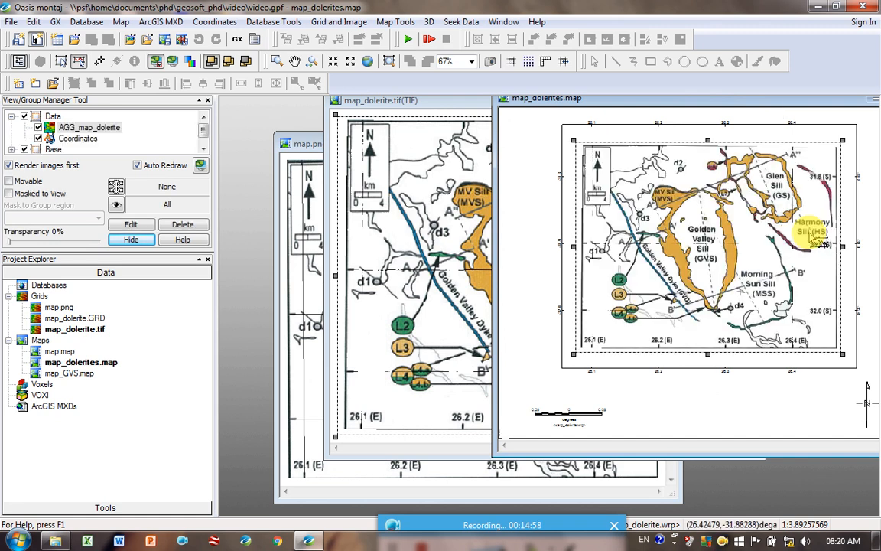
pyautogui.moveTo(730, 104); pyautogui.dragTo(505, 129)
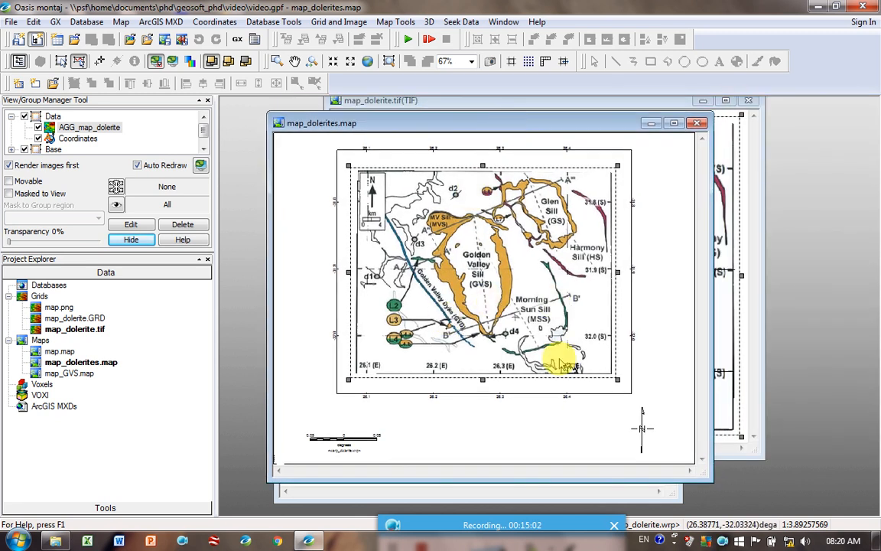
# Edit the Coordinates group of map_dolerites.map, setting the text size of all its labels to 3 mm
pyautogui.moveTo(71, 247); pyautogui.dragTo(59, 369)
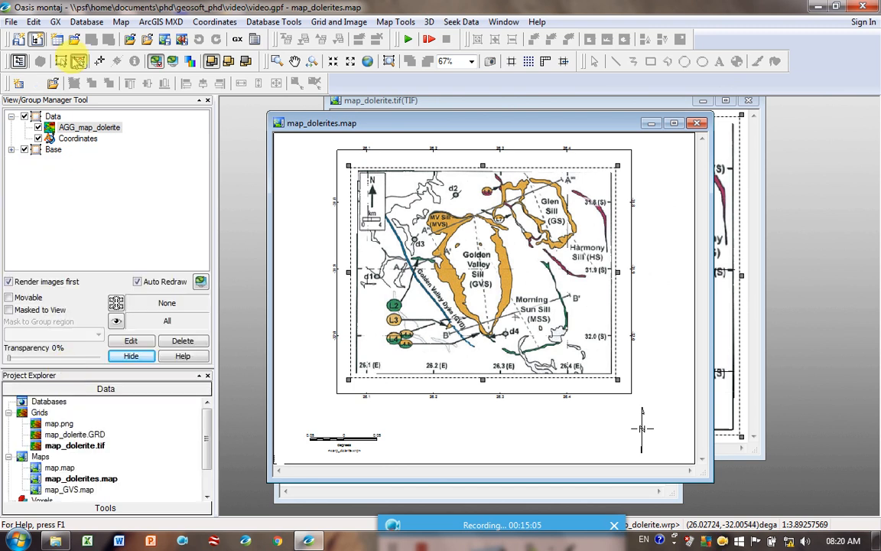
pyautogui.click(83, 139)
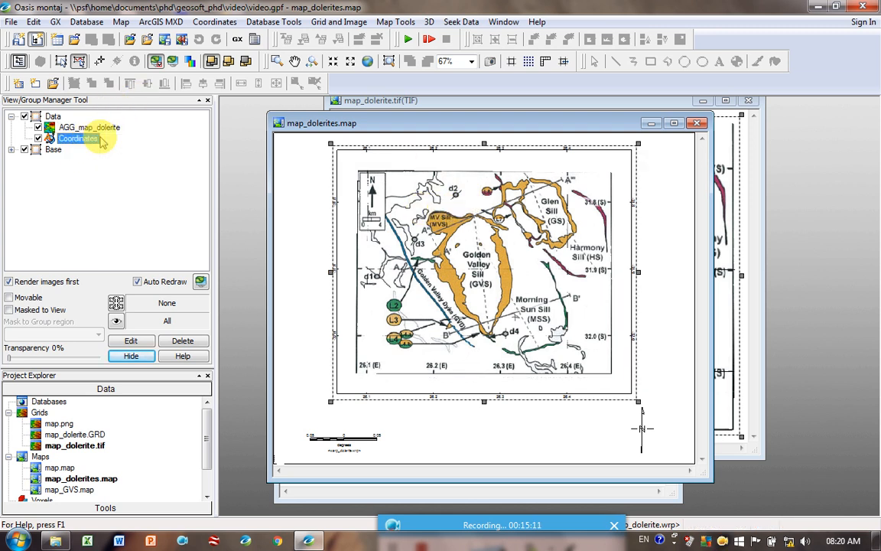
pyautogui.rightClick(442, 167)
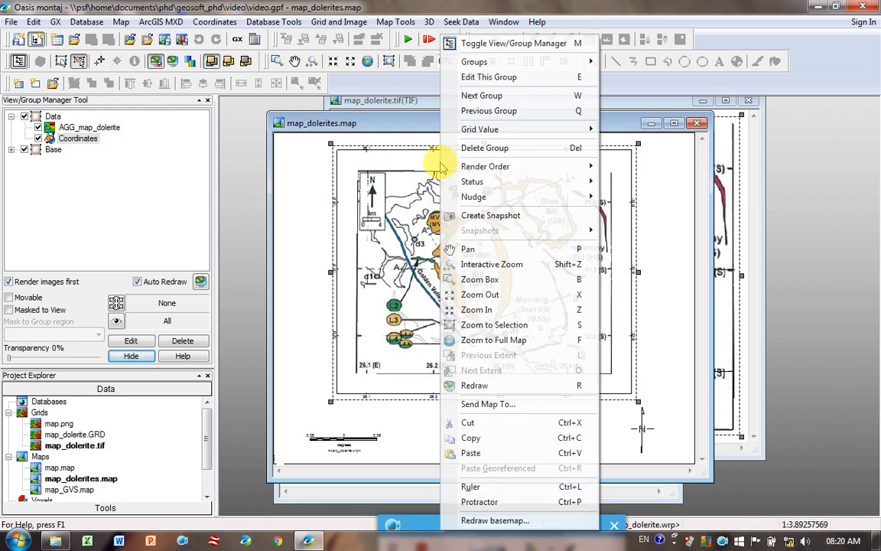
pyautogui.click(538, 78)
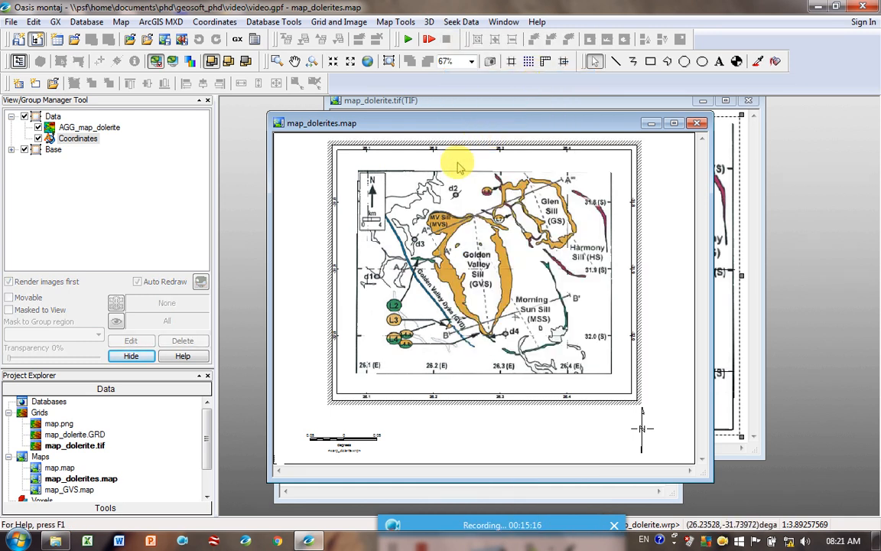
pyautogui.click(478, 203)
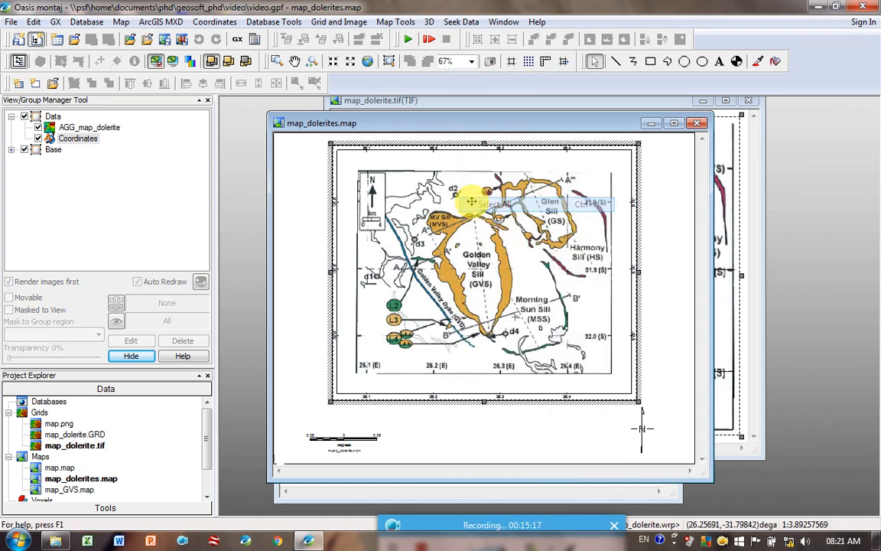
pyautogui.rightClick(449, 159)
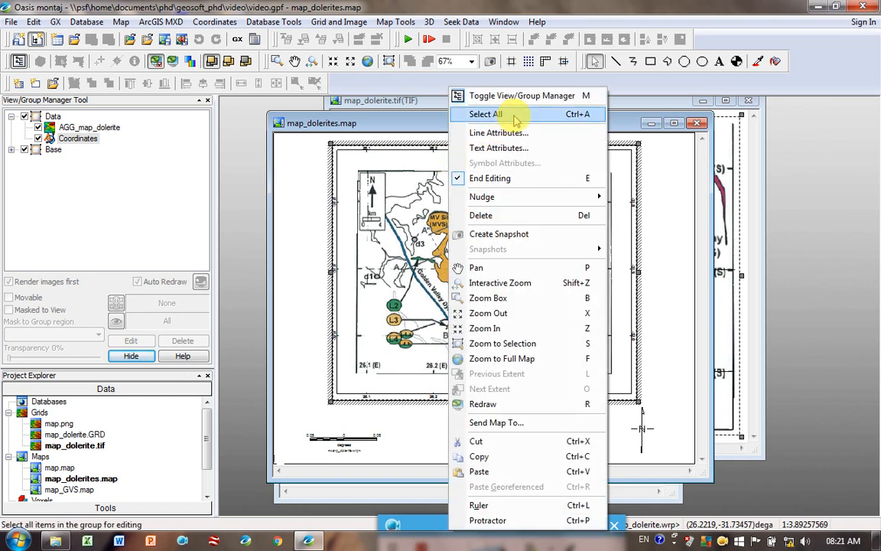
pyautogui.click(499, 147)
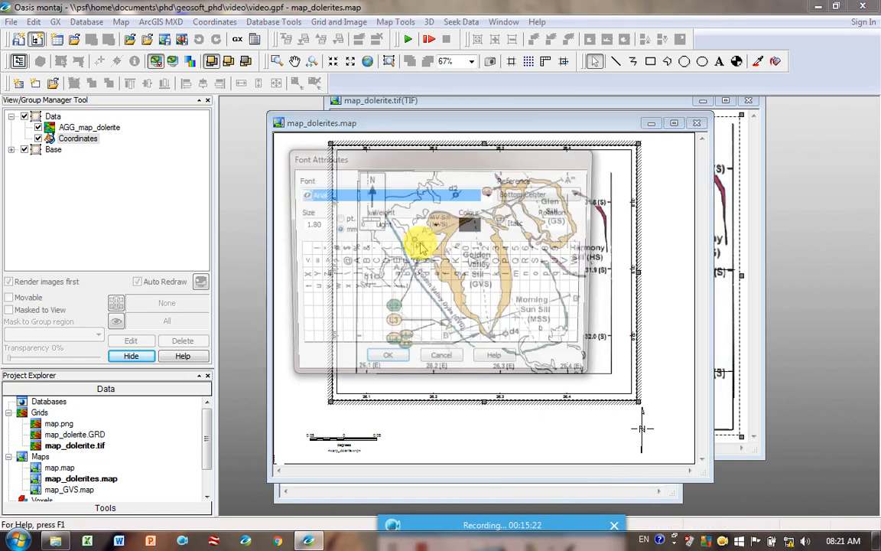
pyautogui.click(322, 224)
pyautogui.write('3')
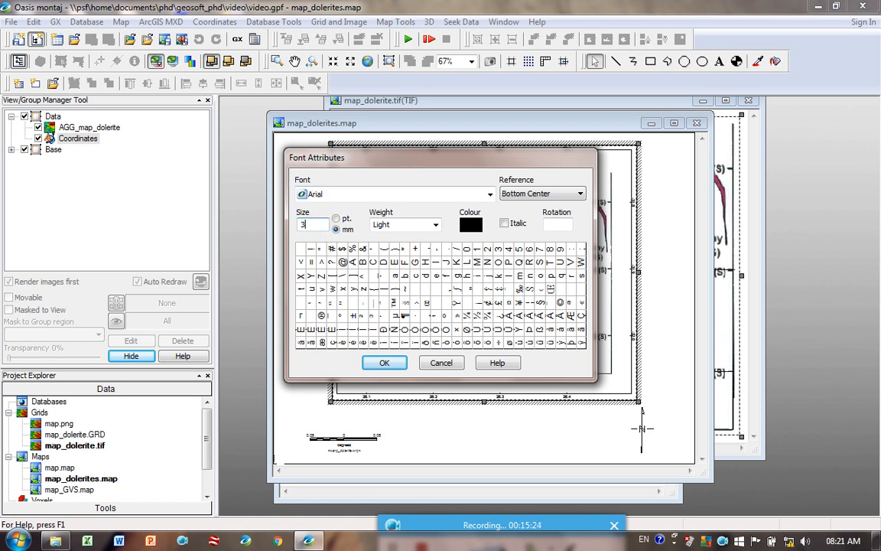
pyautogui.click(384, 362)
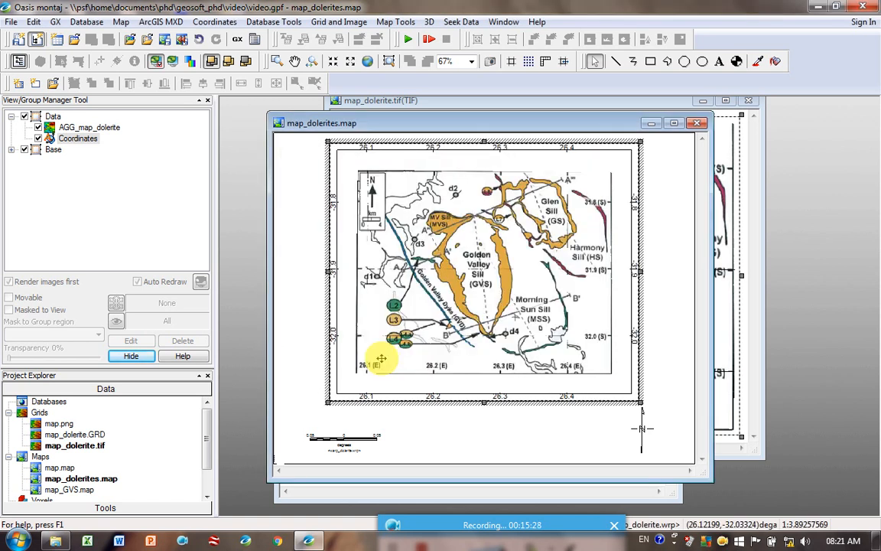
pyautogui.click(325, 398)
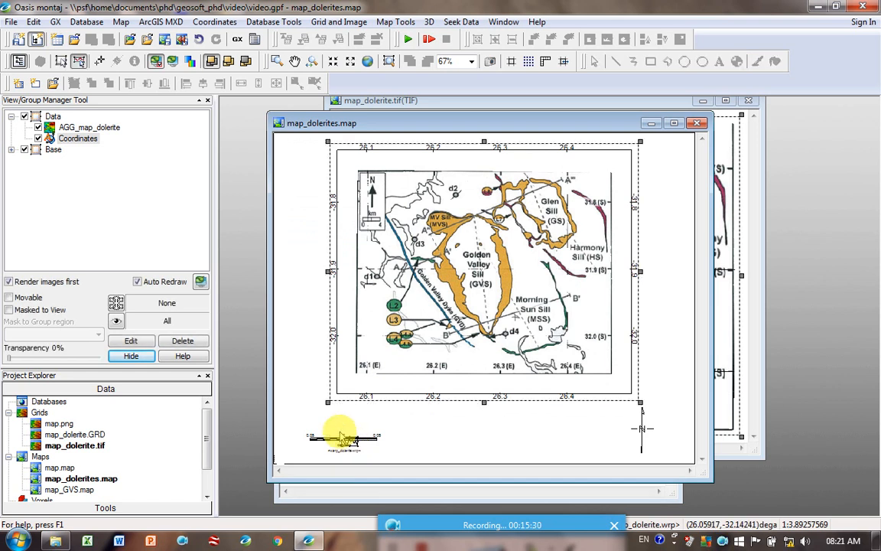
# Move the scale bar and the north arrow inward and up, just beneath the map frame
pyautogui.click(342, 439)
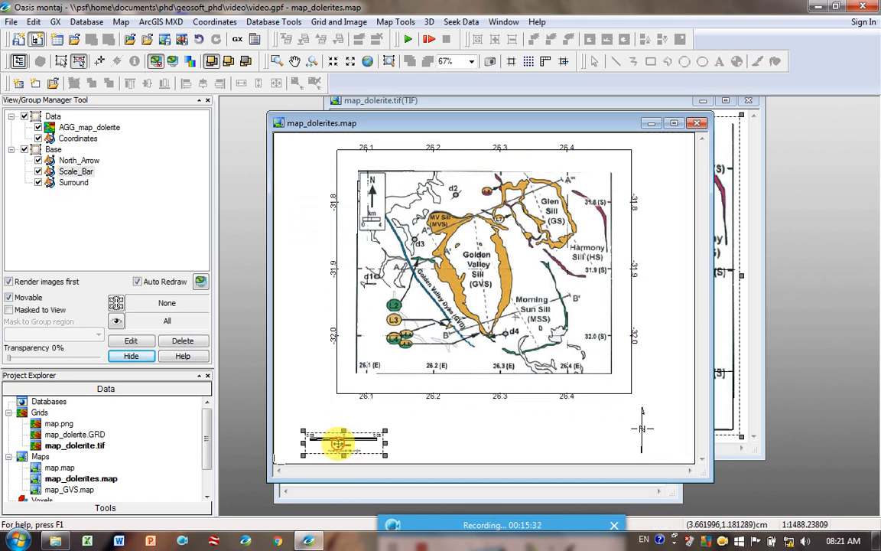
pyautogui.moveTo(339, 444); pyautogui.dragTo(379, 417)
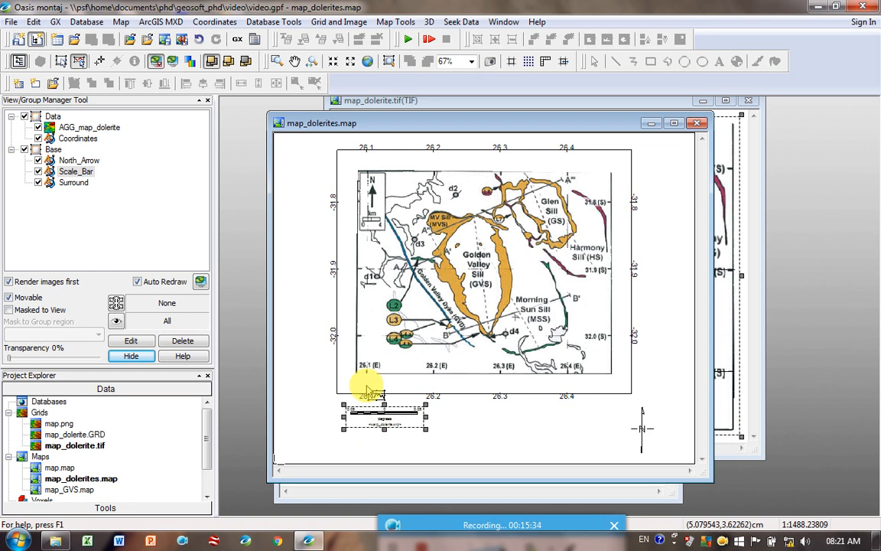
pyautogui.click(79, 161)
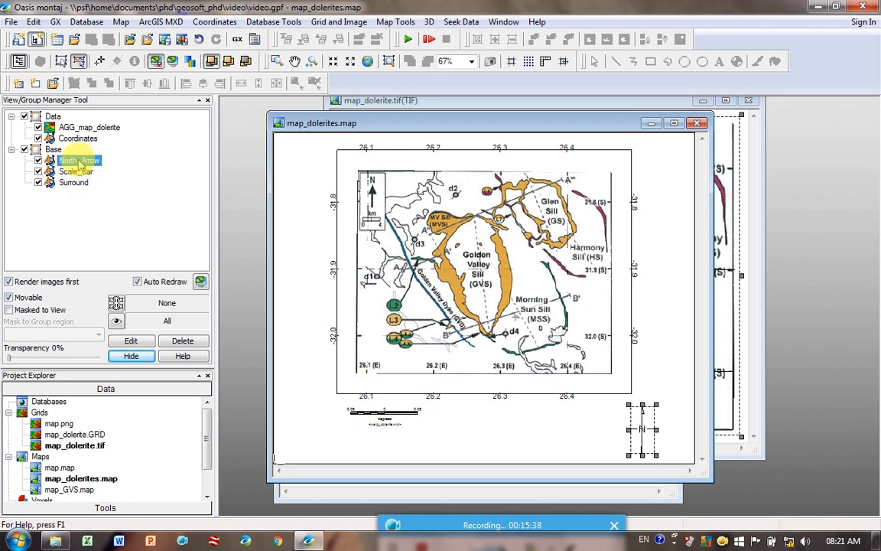
pyautogui.moveTo(645, 427); pyautogui.dragTo(601, 418)
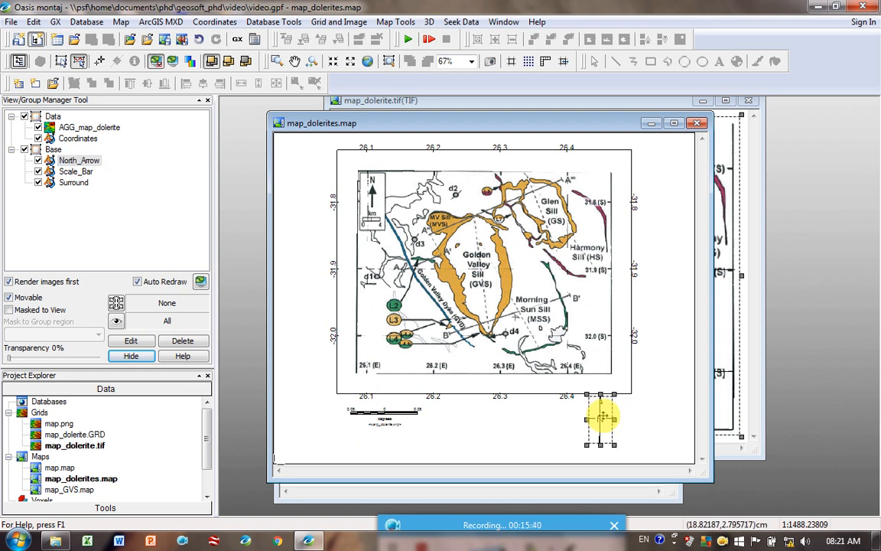
# Stretch the scale bar taller and set the size of all its text to 3 mm
pyautogui.click(387, 419)
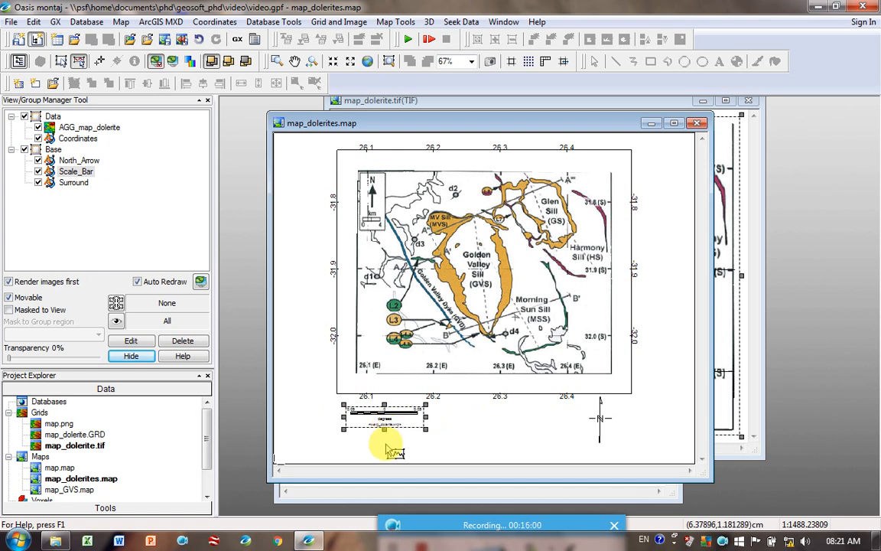
pyautogui.moveTo(383, 431); pyautogui.dragTo(384, 446)
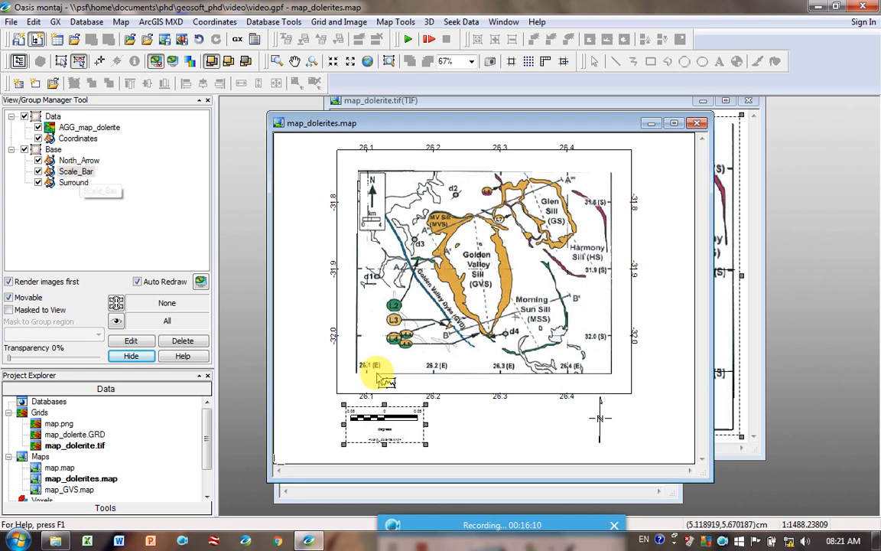
pyautogui.rightClick(385, 417)
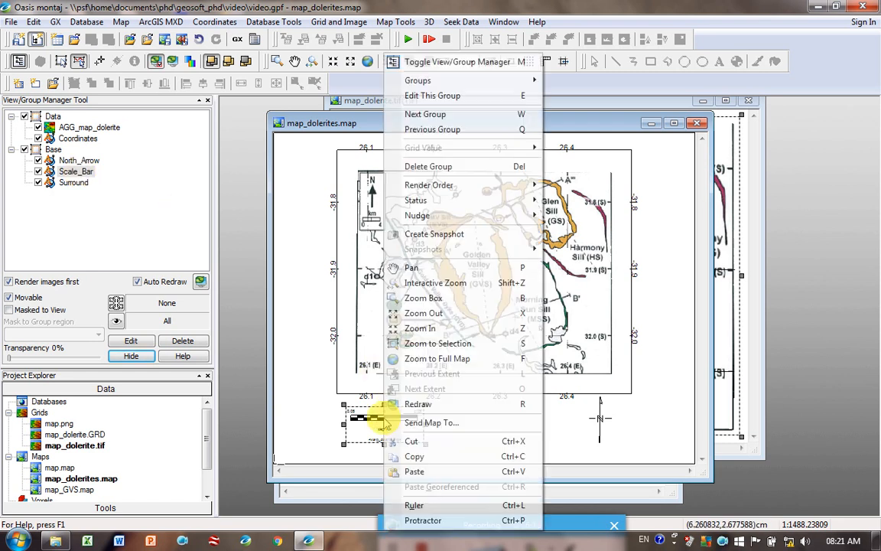
pyautogui.click(440, 94)
pyautogui.rightClick(399, 421)
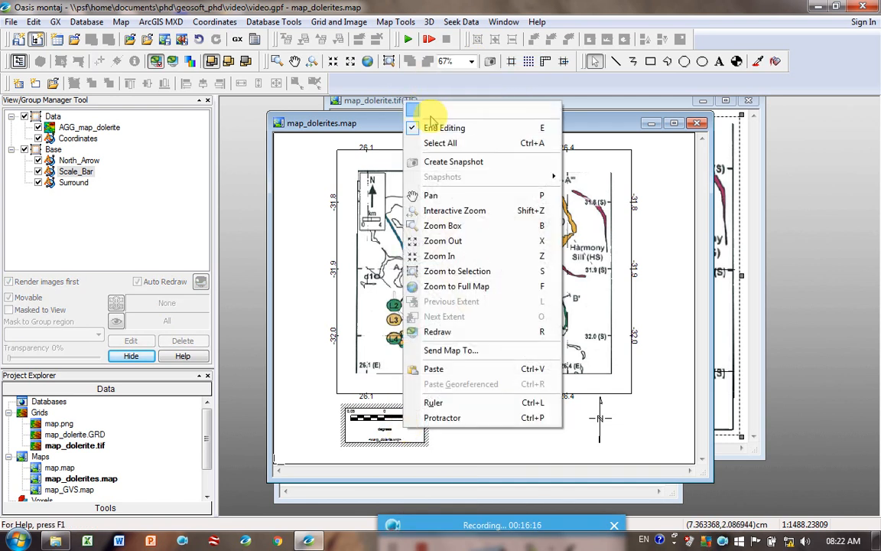
pyautogui.click(440, 143)
pyautogui.rightClick(373, 417)
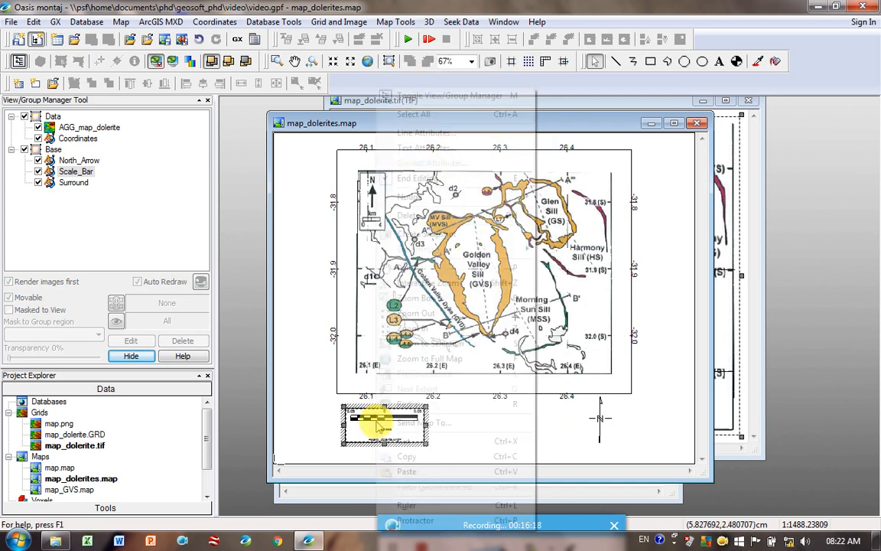
pyautogui.click(501, 148)
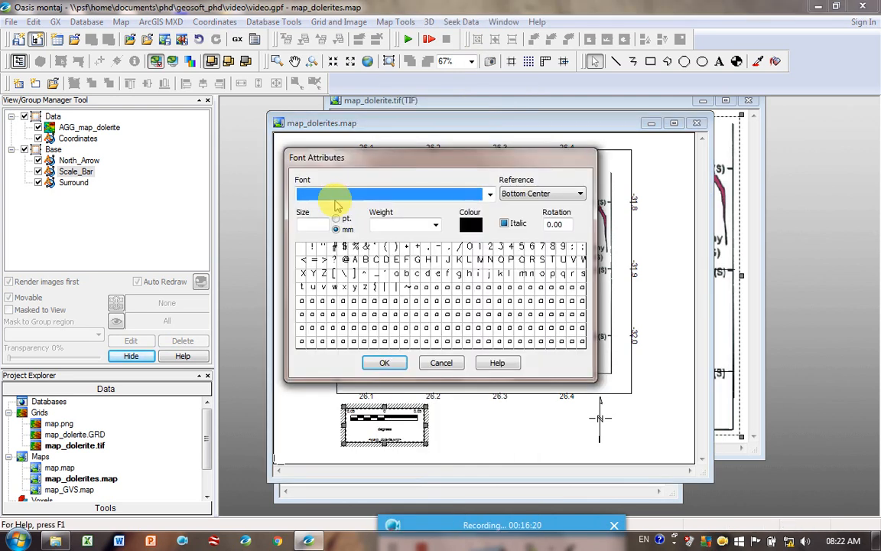
pyautogui.click(316, 226)
pyautogui.write('3')
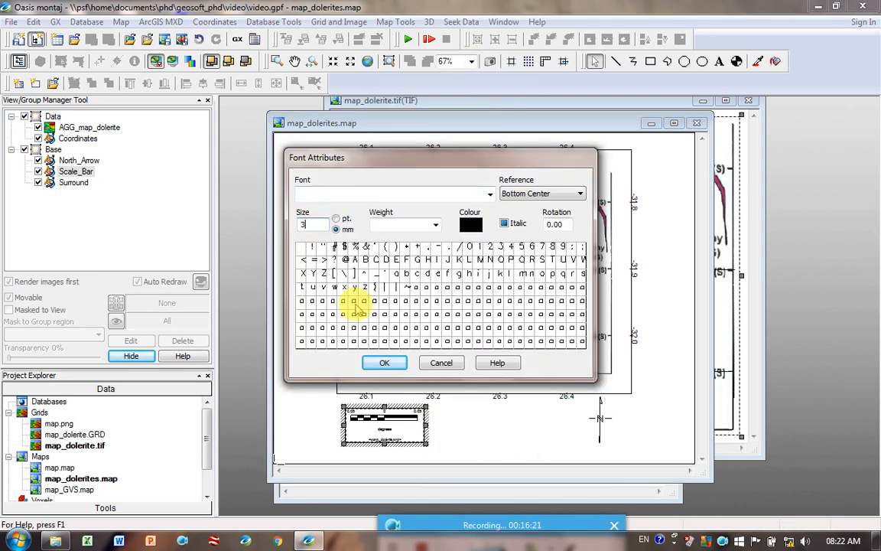
pyautogui.click(379, 364)
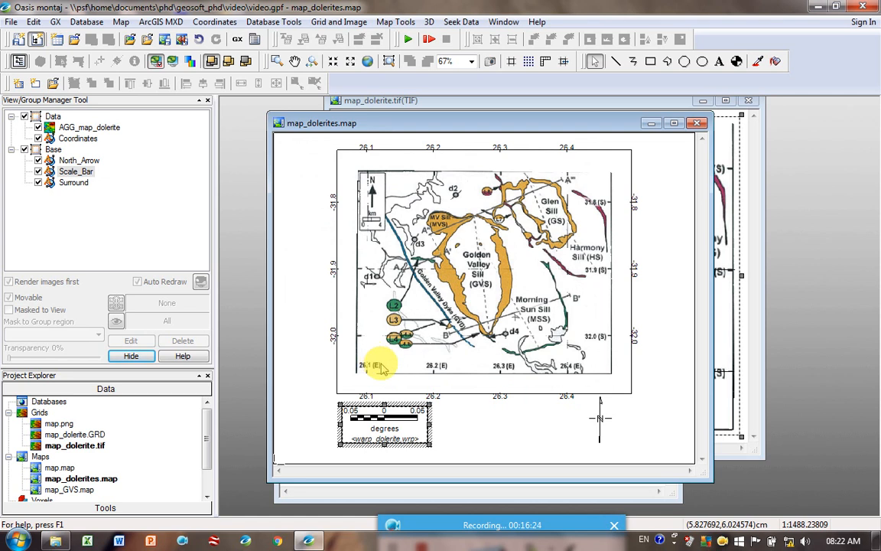
pyautogui.click(482, 433)
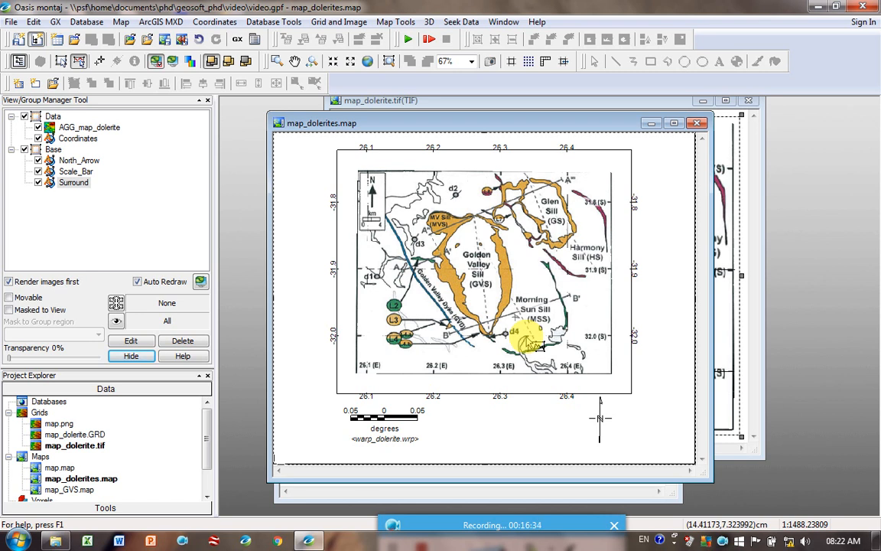
# Select the AGG_map_dolerite group in map_dolerites.map
pyautogui.click(473, 283)
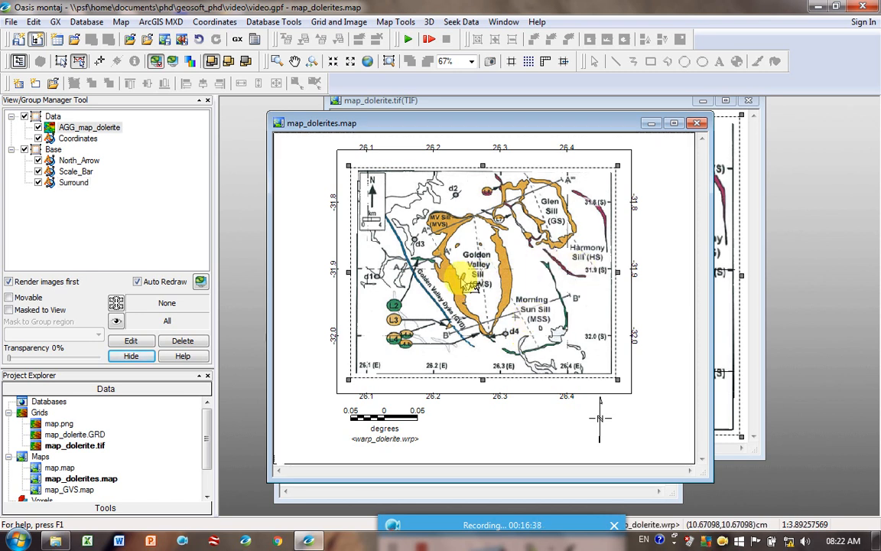
pyautogui.click(76, 129)
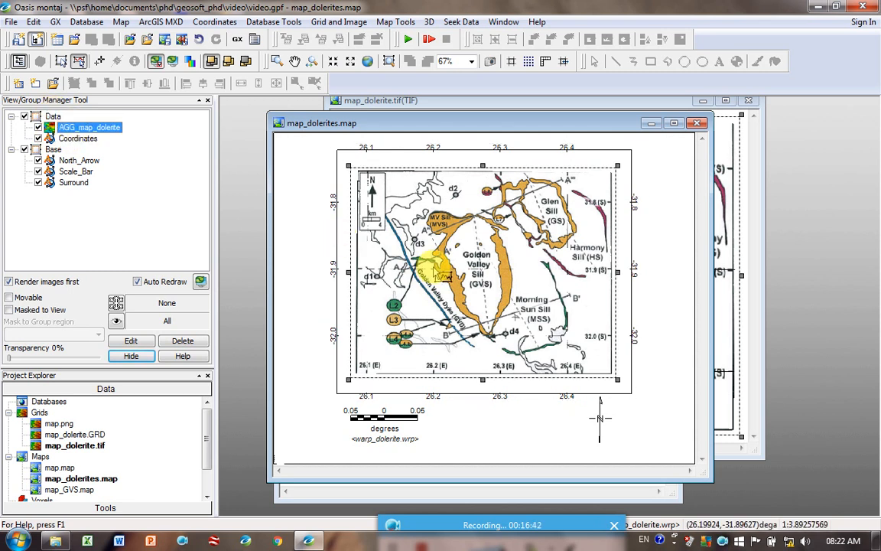